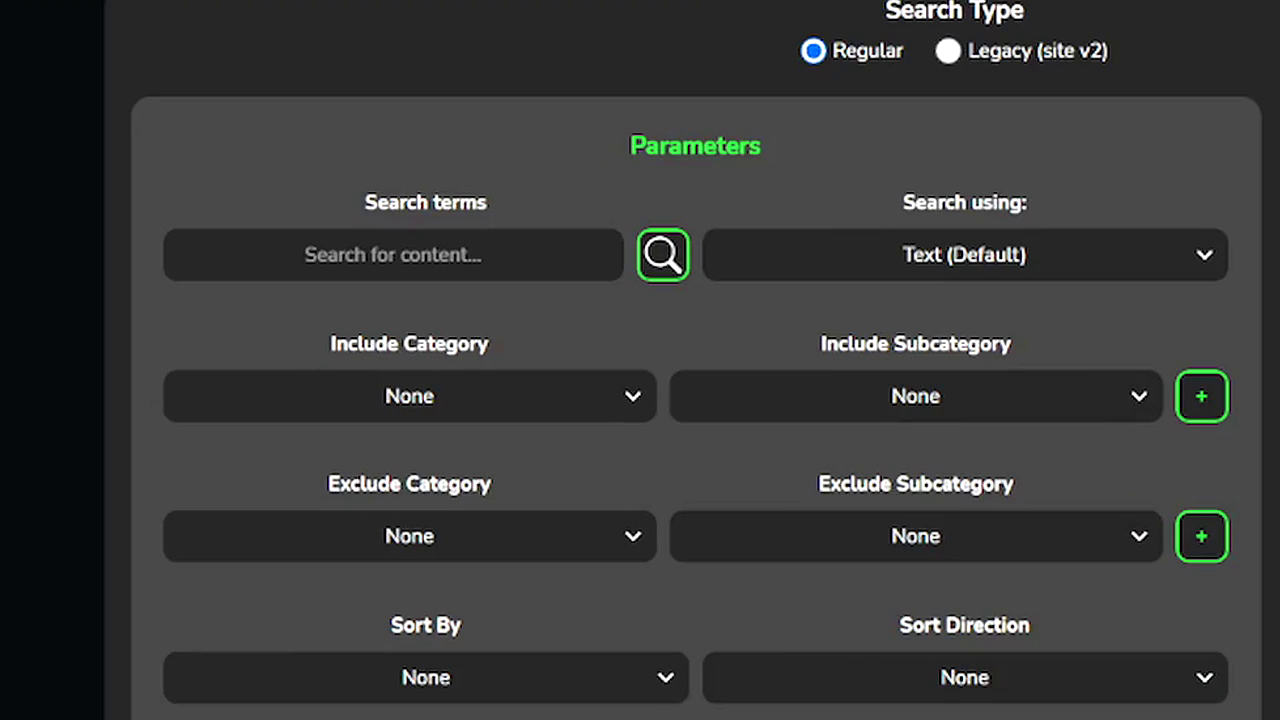
Search hShop for "psychic specters" and open the European YO-KAI WATCH 2: PSYCHIC SPECTERS entry.
{"action": "type", "text": "psychic specters"}
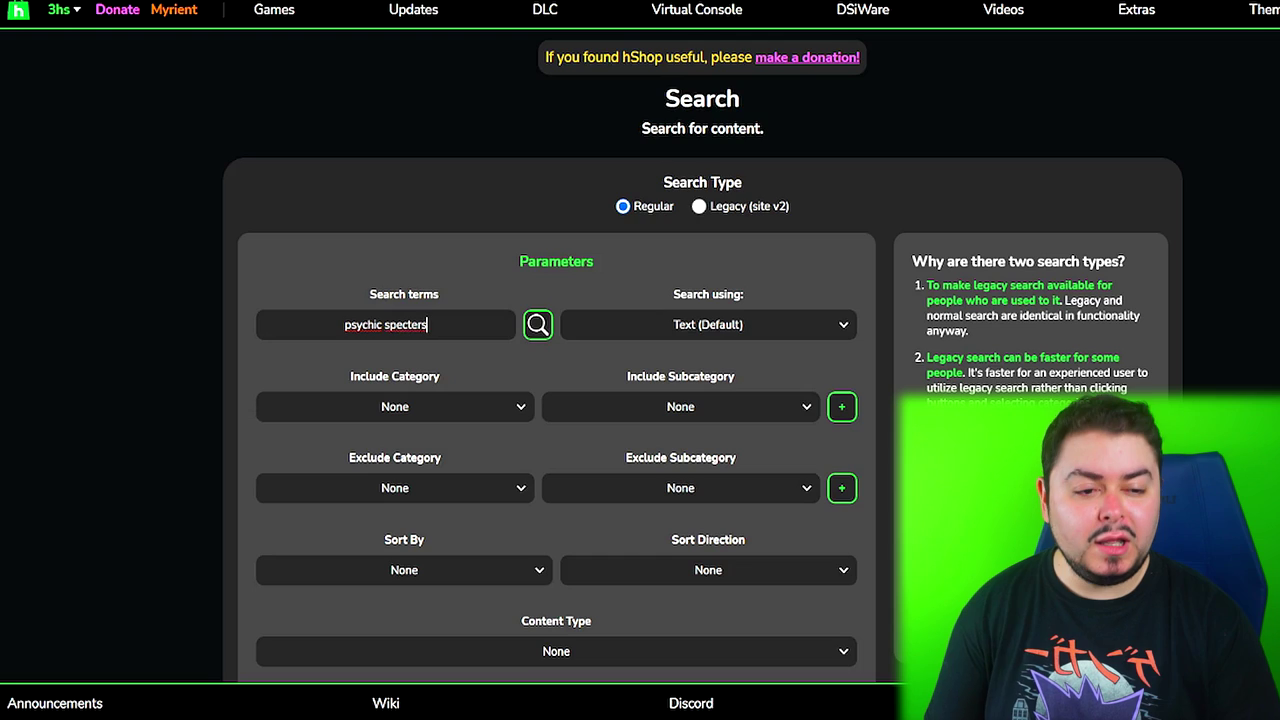
{"action": "key", "text": "Return"}
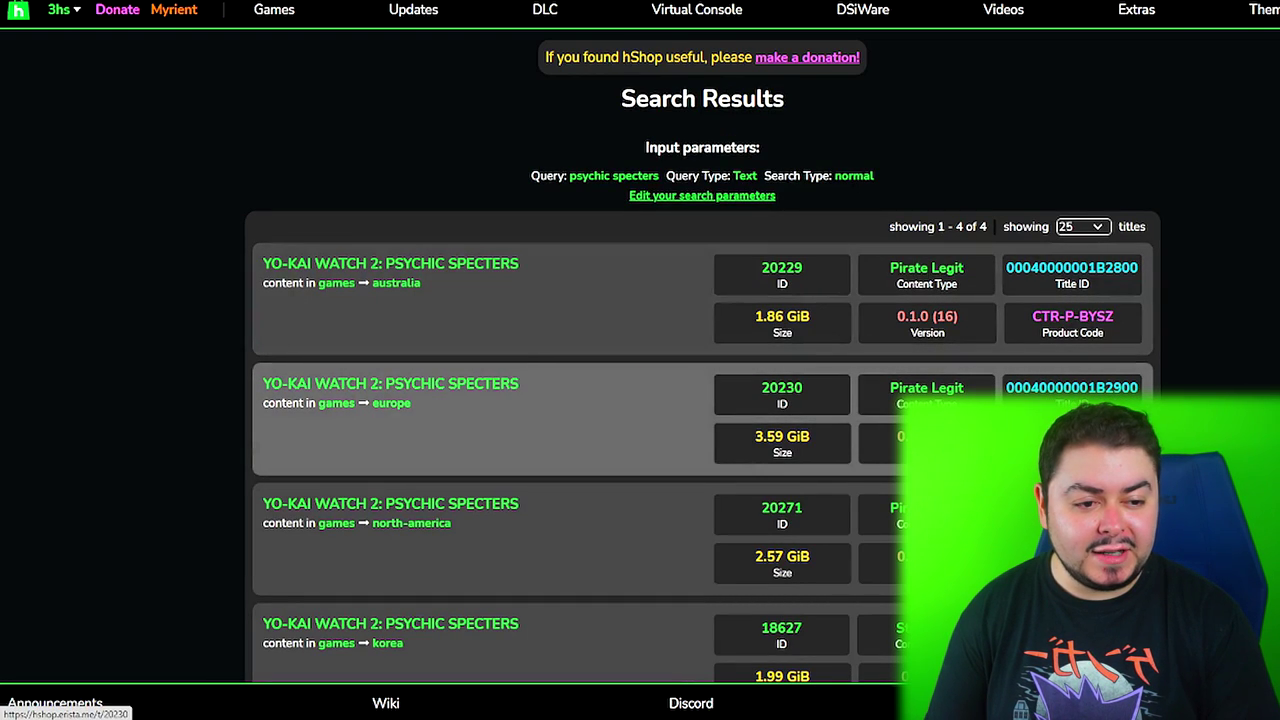
{"action": "left_click", "coordinate": [390, 383]}
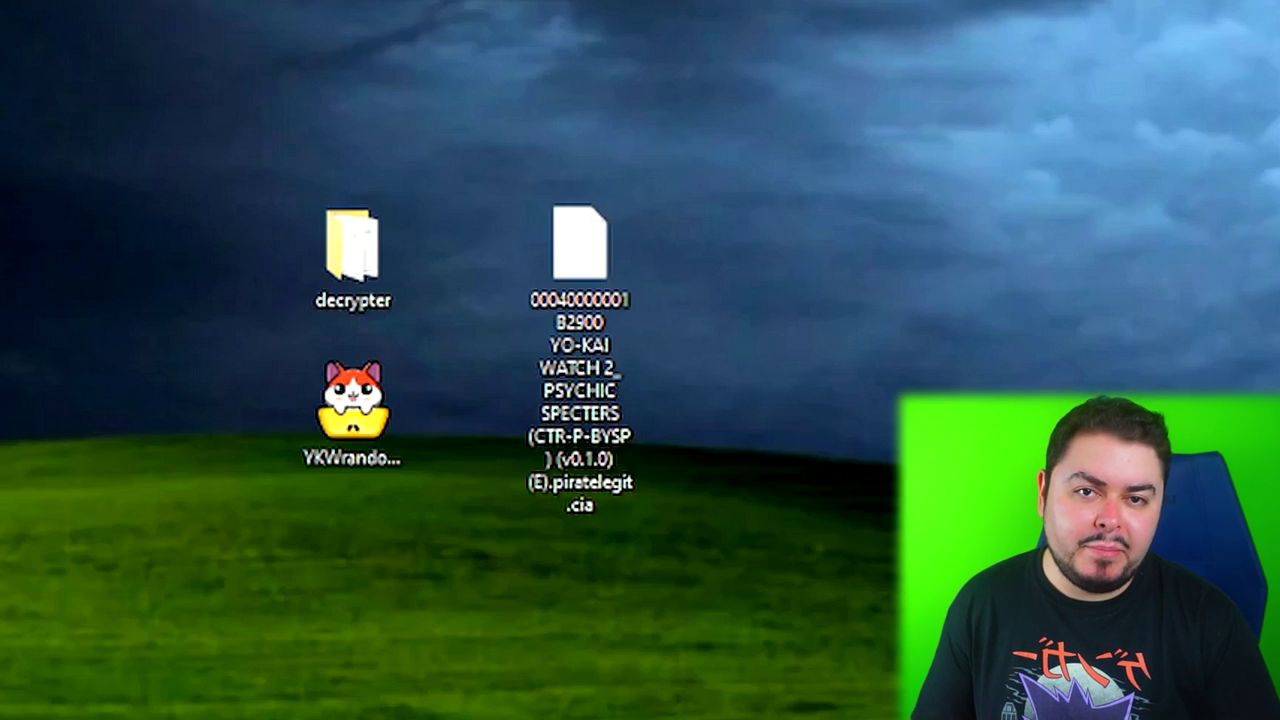
Open the decrypter folder on the desktop and move the YO-KAI WATCH 2 .cia file into it.
{"action": "left_click", "coordinate": [352, 256]}
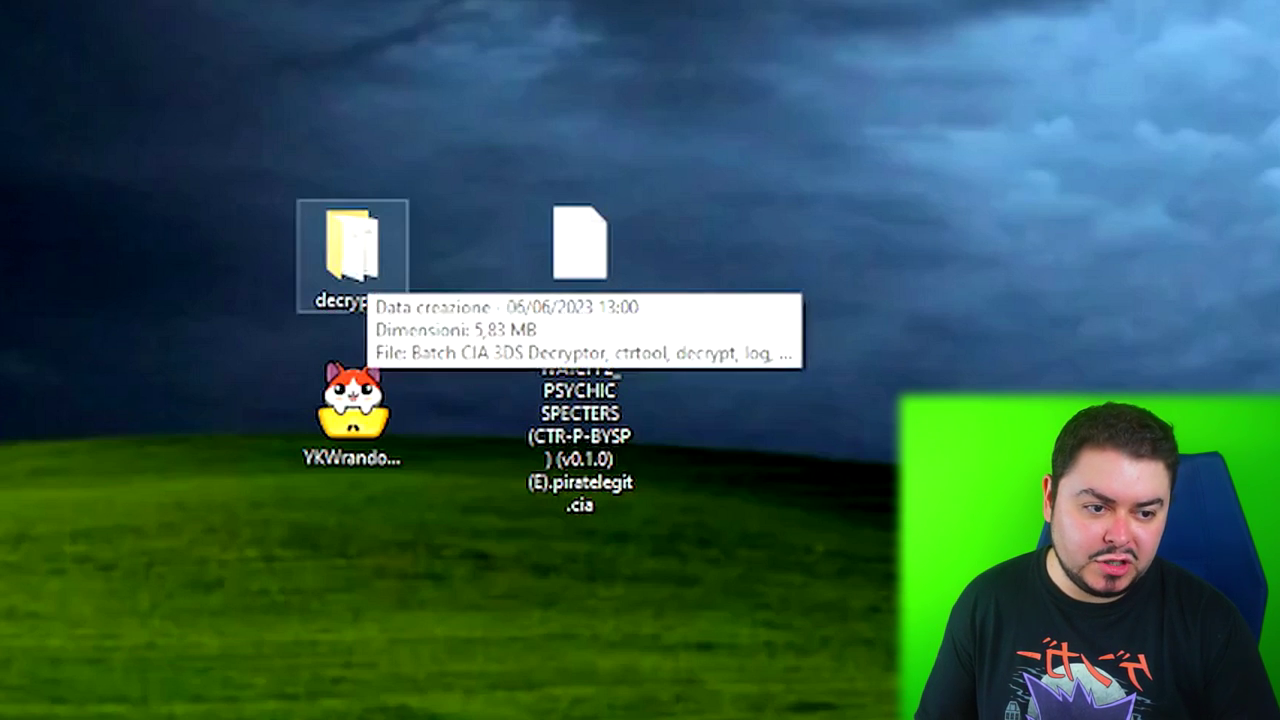
{"action": "double_click", "coordinate": [352, 256]}
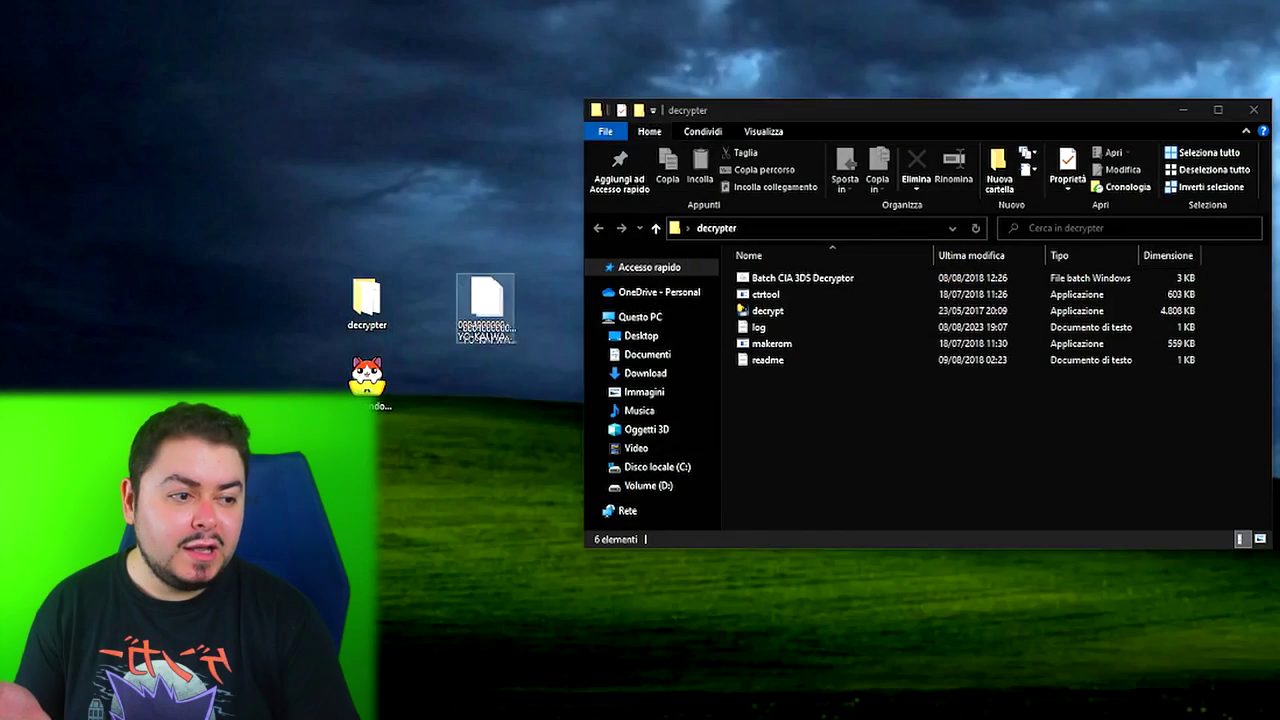
{"action": "left_click_drag", "start_coordinate": [486, 305], "coordinate": [780, 440]}
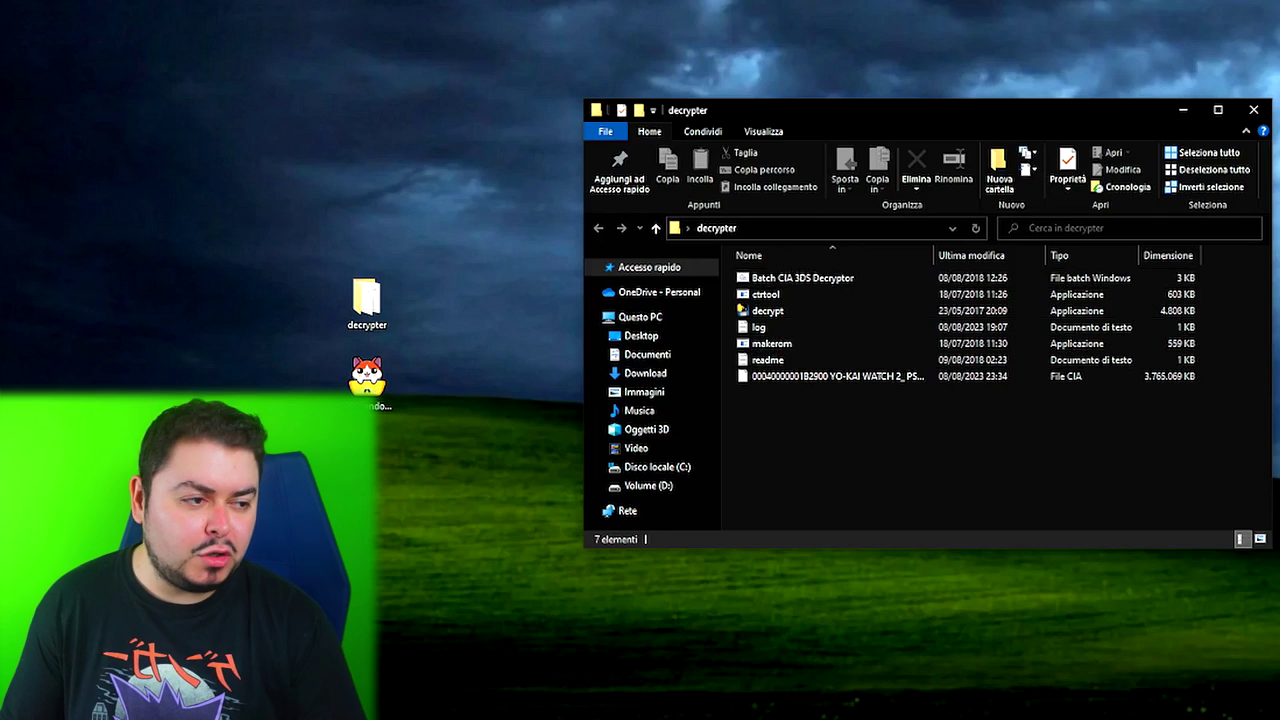
Decrypt the .cia file with Batch CIA 3DS Decryptor, exit the finished script and select the generated CCI file.
{"action": "mouse_move", "coordinate": [805, 279]}
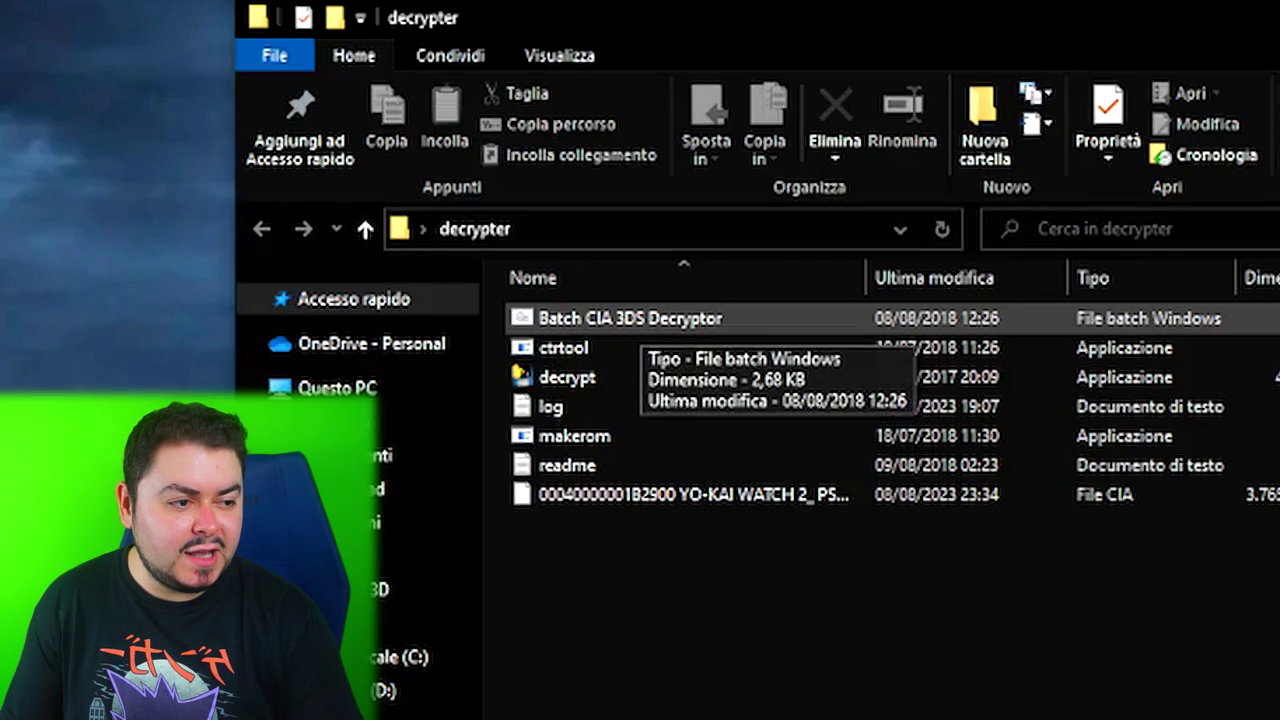
{"action": "double_click", "coordinate": [630, 318]}
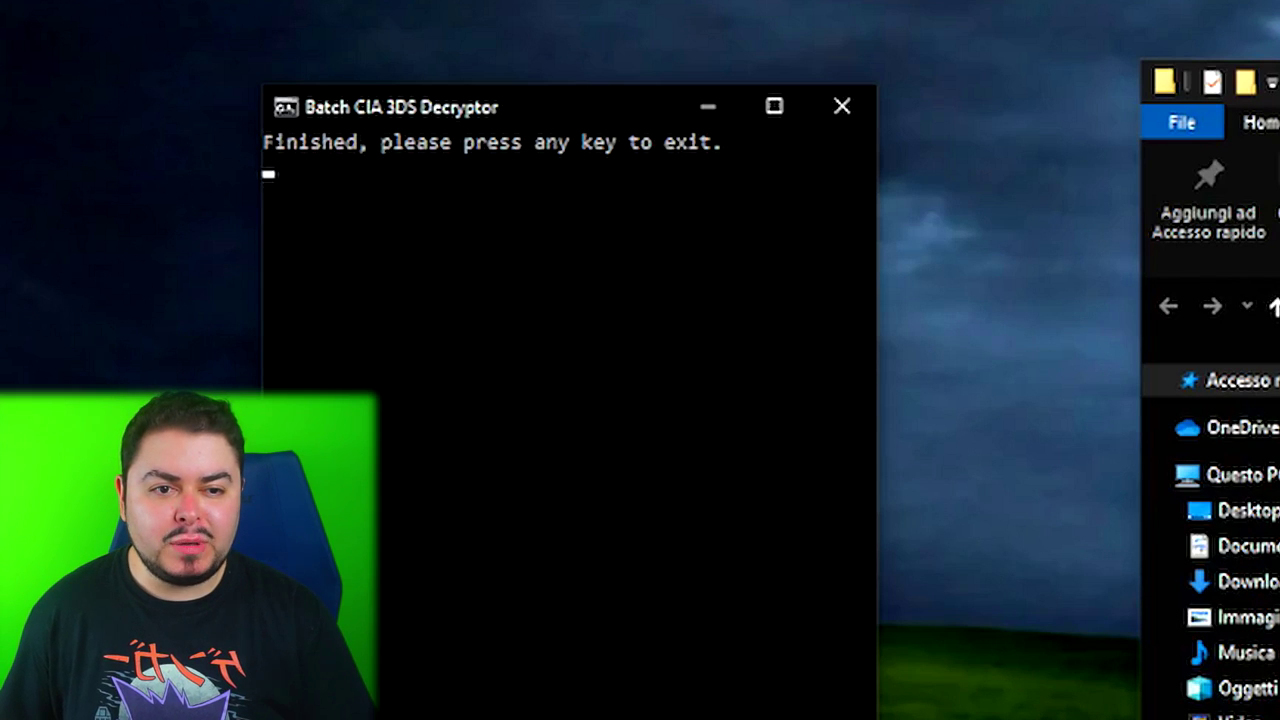
{"action": "key", "text": "Return"}
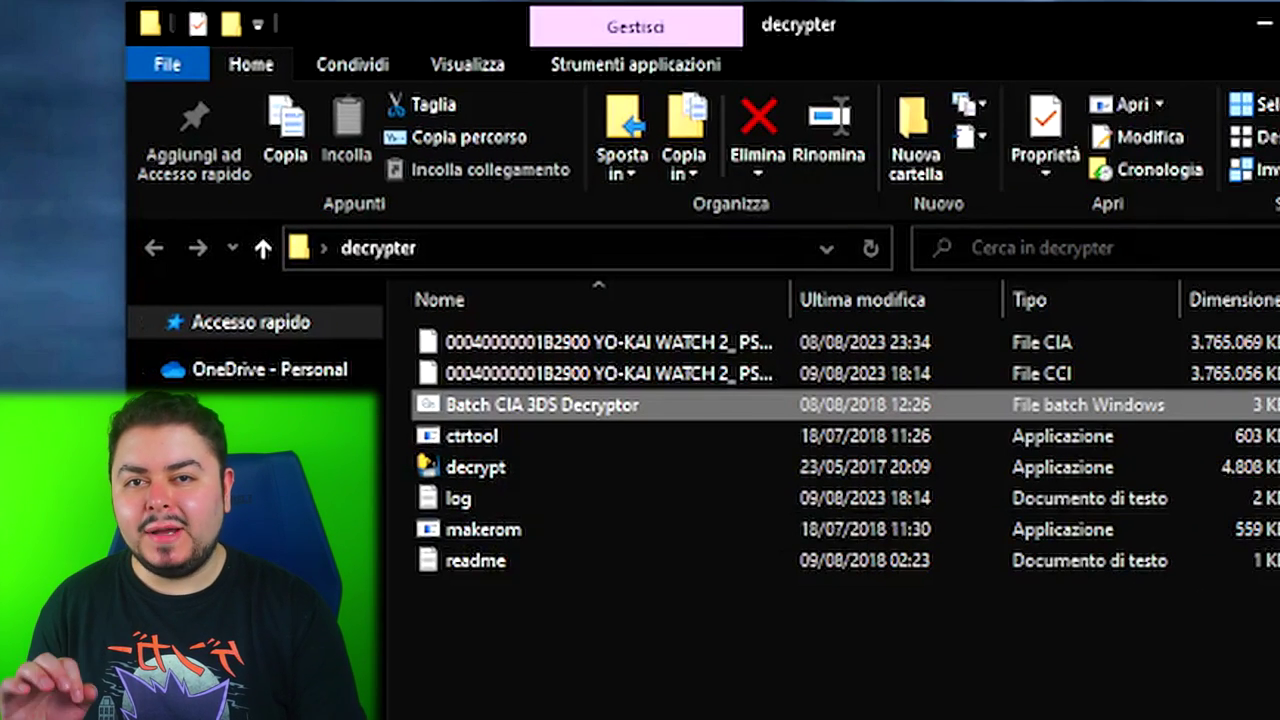
{"action": "left_click", "coordinate": [608, 373]}
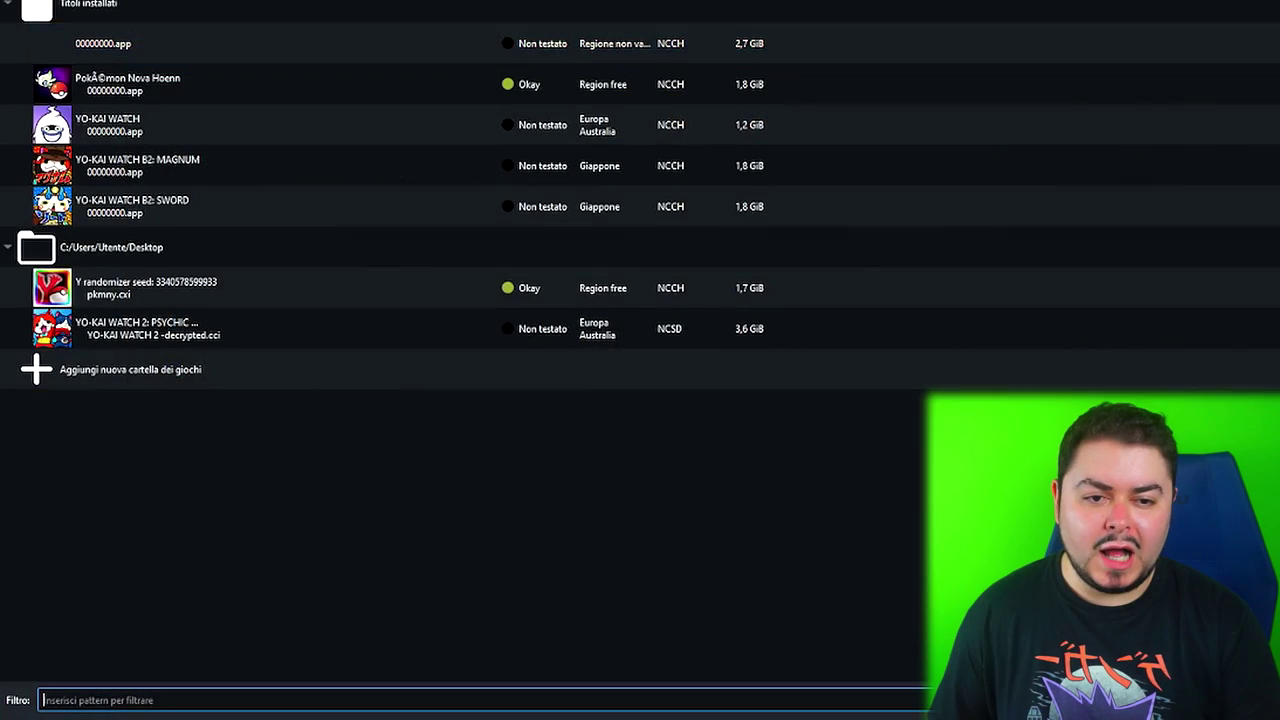
In Citra, dismiss the new game folder dialog and extract the RomFS of YO-KAI WATCH 2: PSYCHIC SPECTERS.
{"action": "left_click", "coordinate": [130, 369]}
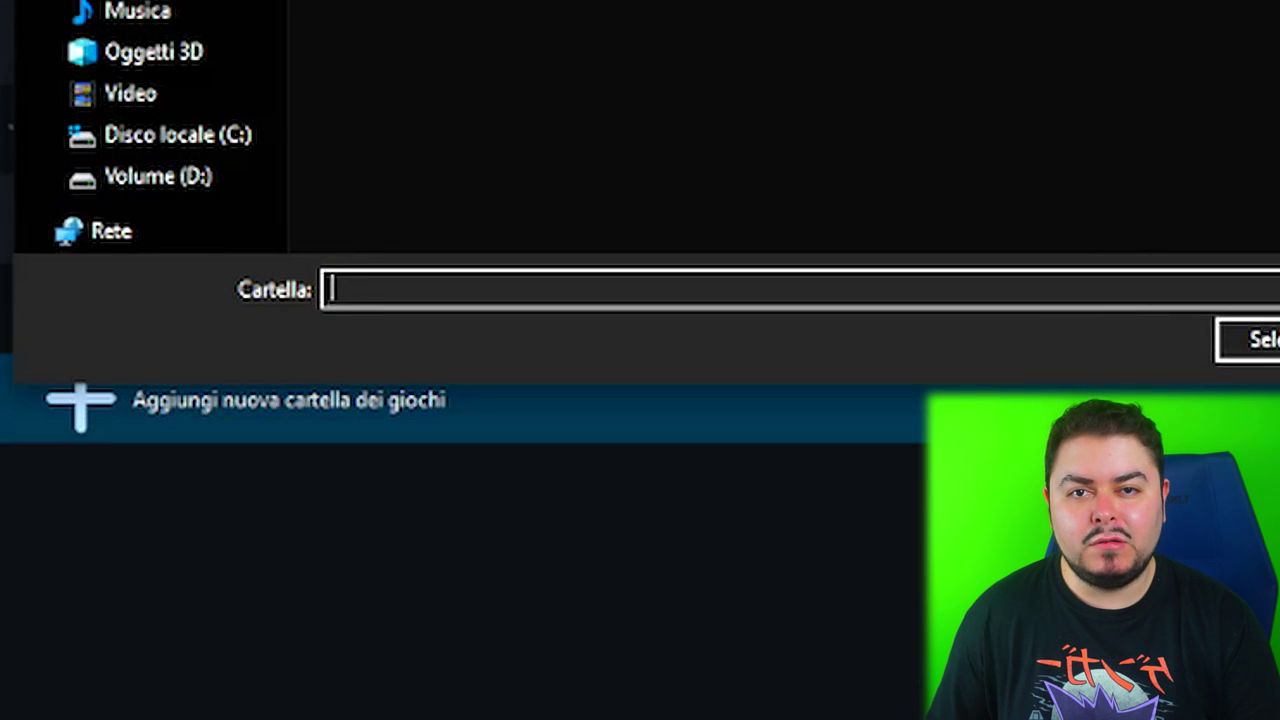
{"action": "key", "text": "Escape"}
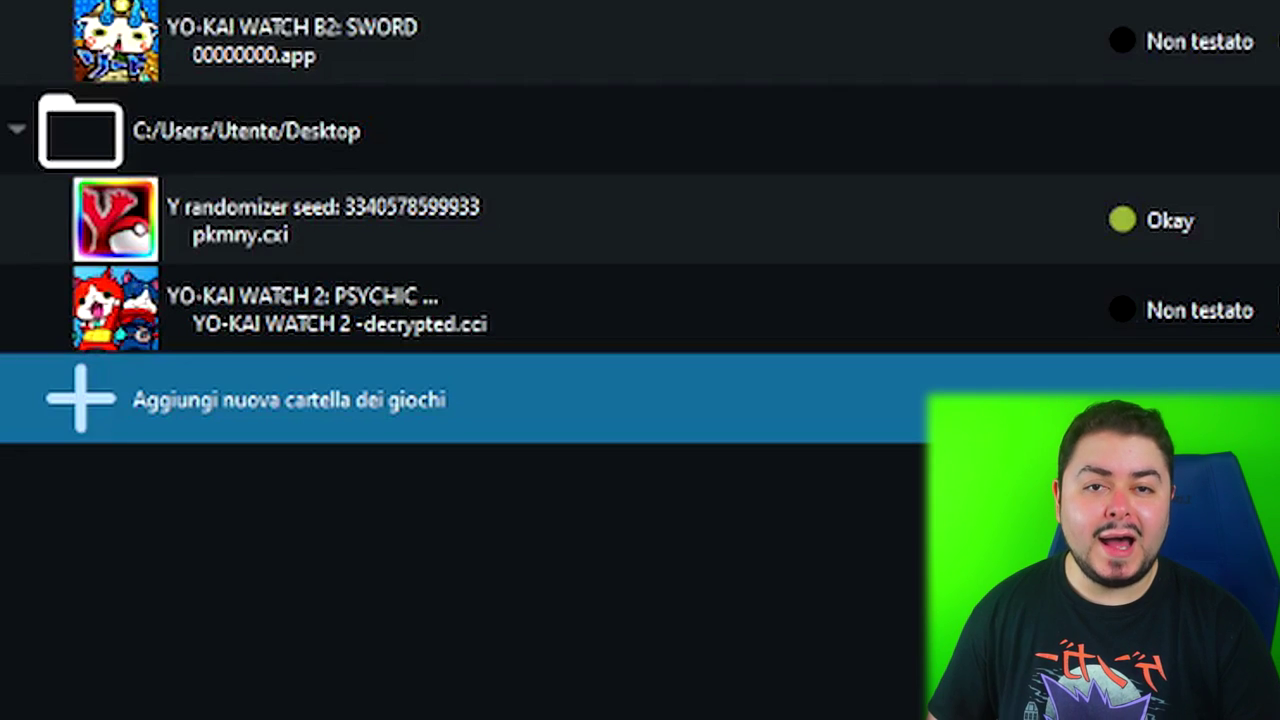
{"action": "right_click", "coordinate": [489, 312]}
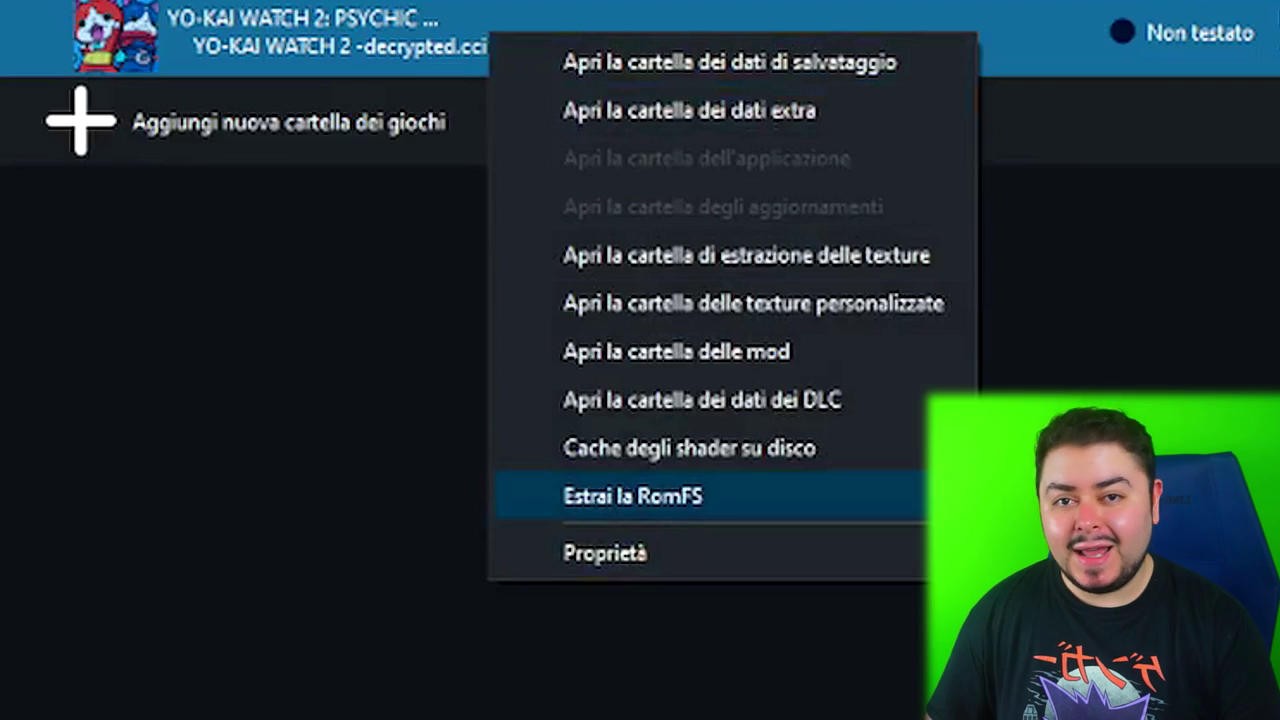
{"action": "left_click", "coordinate": [632, 496]}
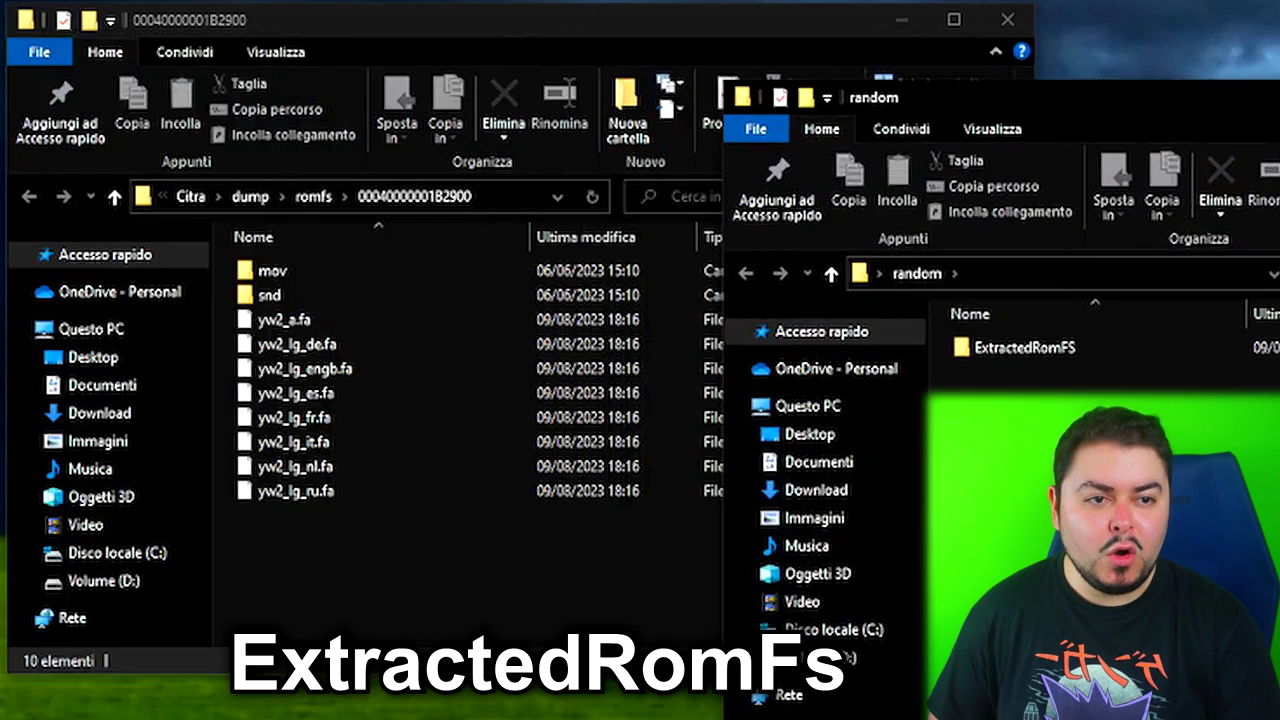
Move yw2_a.fa and yw2_lg_it.fa from the dumped romfs folder into the ExtractedRomFS folder inside random.
{"action": "left_click", "coordinate": [463, 12]}
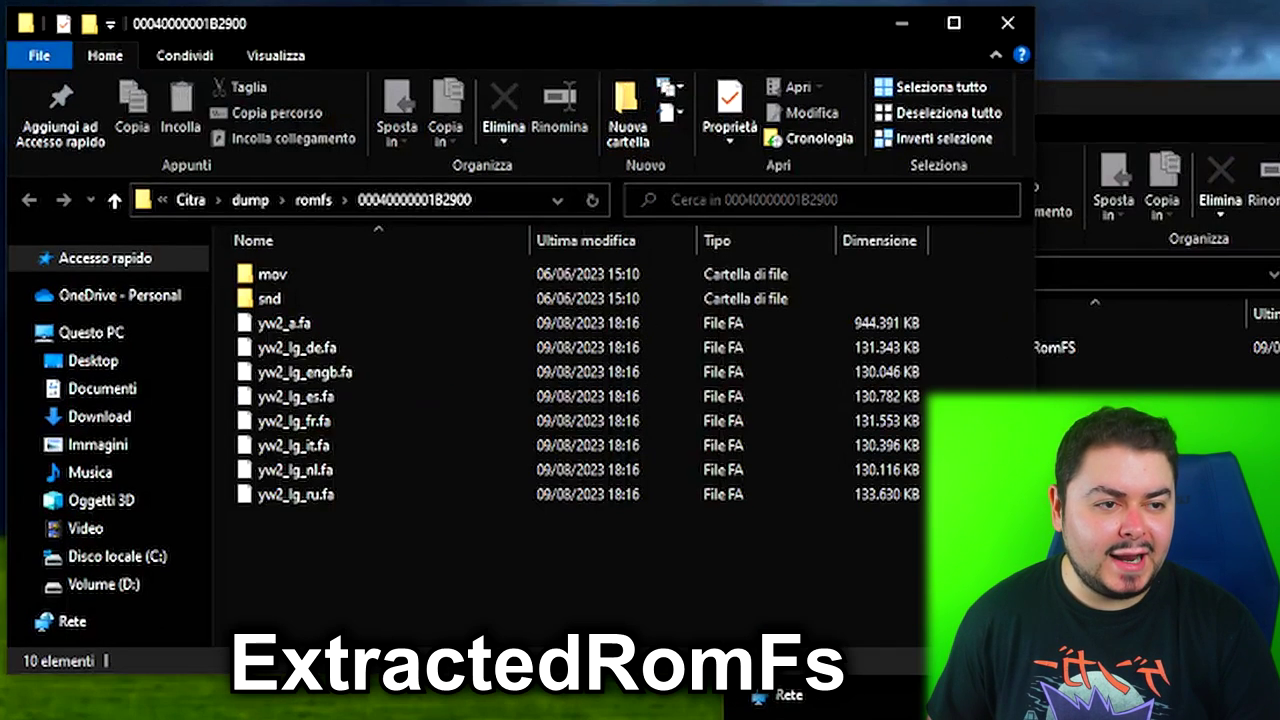
{"action": "left_click_drag", "start_coordinate": [463, 12], "coordinate": [248, 16]}
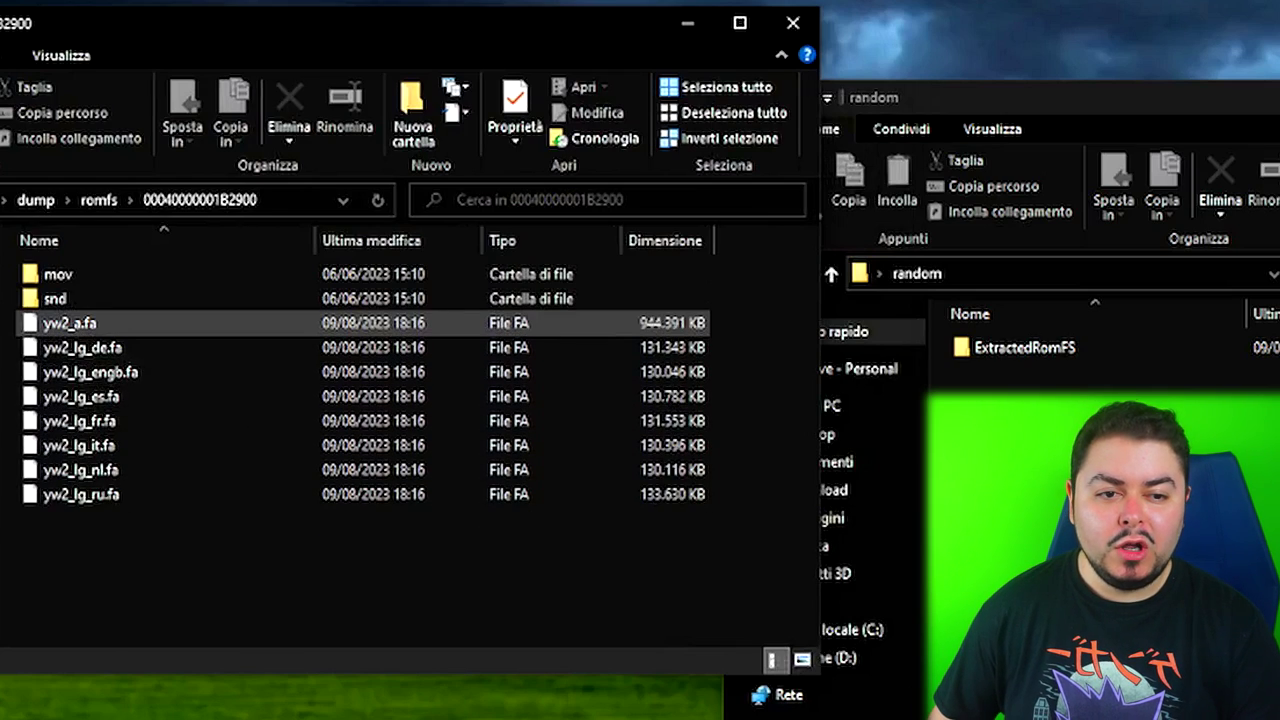
{"action": "left_click", "coordinate": [70, 323]}
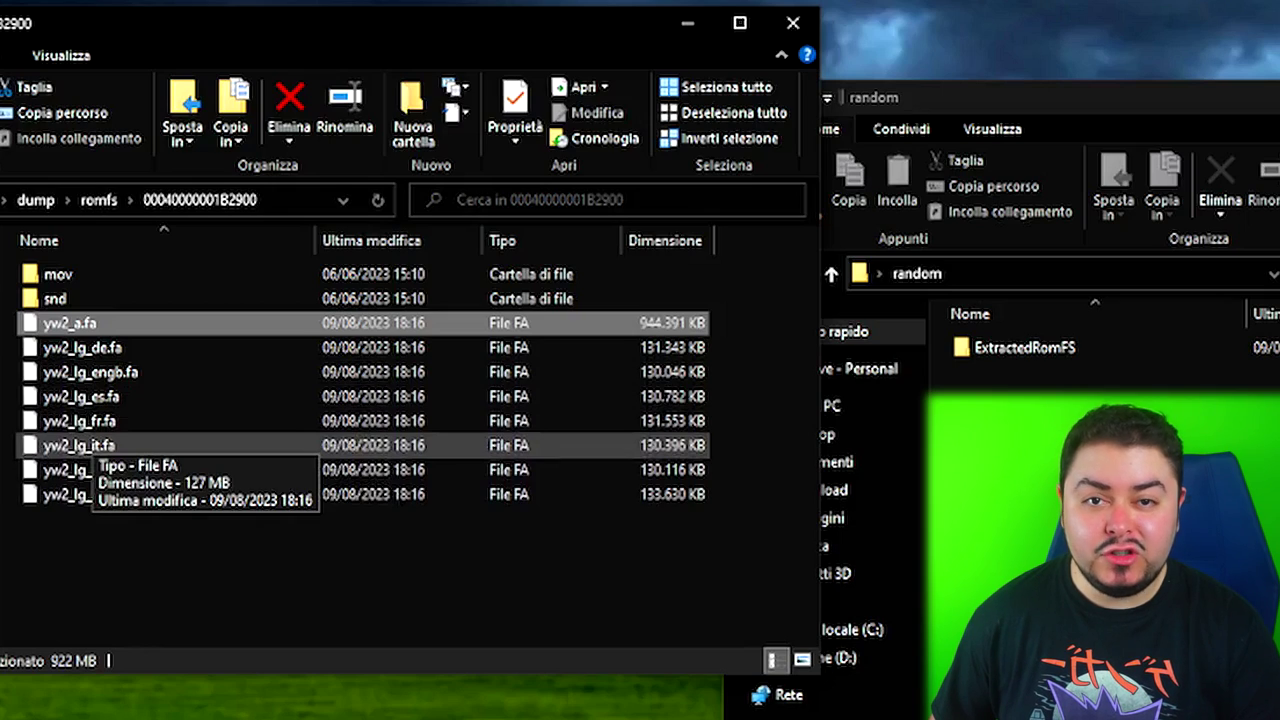
{"action": "left_click", "coordinate": [80, 445], "text": "ctrl"}
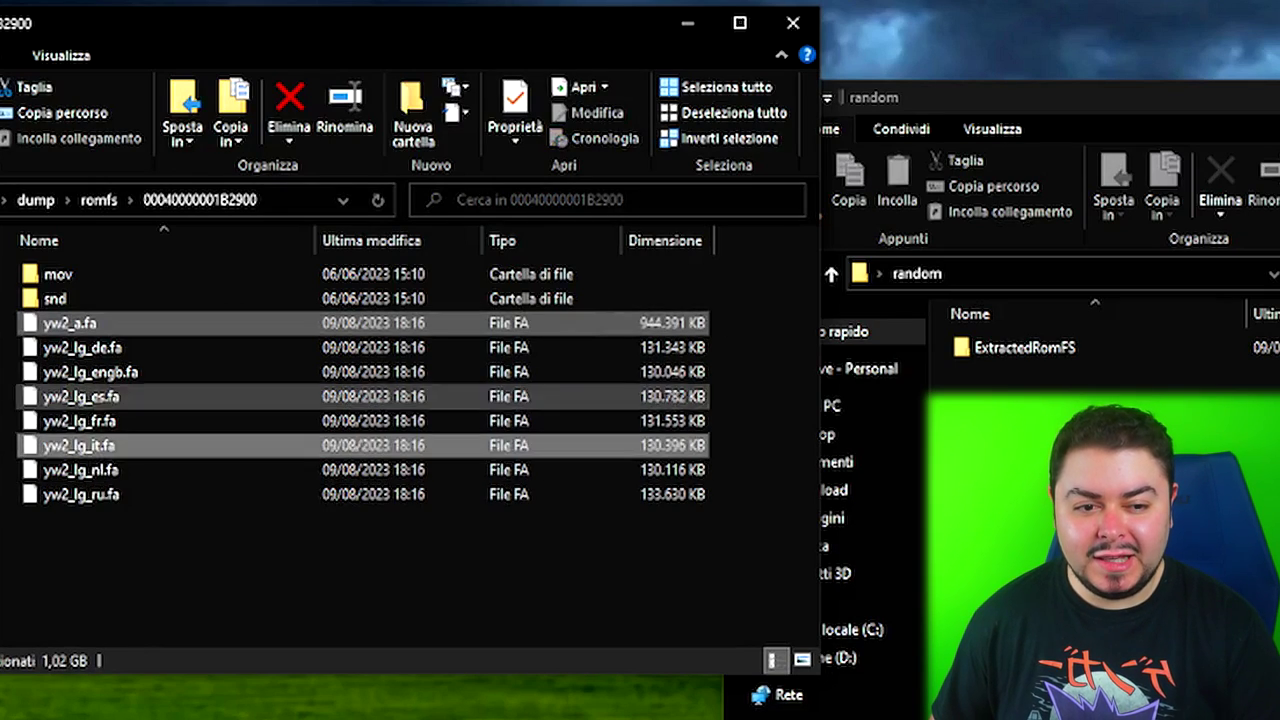
{"action": "left_click_drag", "start_coordinate": [80, 445], "coordinate": [1057, 350]}
{"action": "left_click_drag", "start_coordinate": [703, 362], "coordinate": [703, 354]}
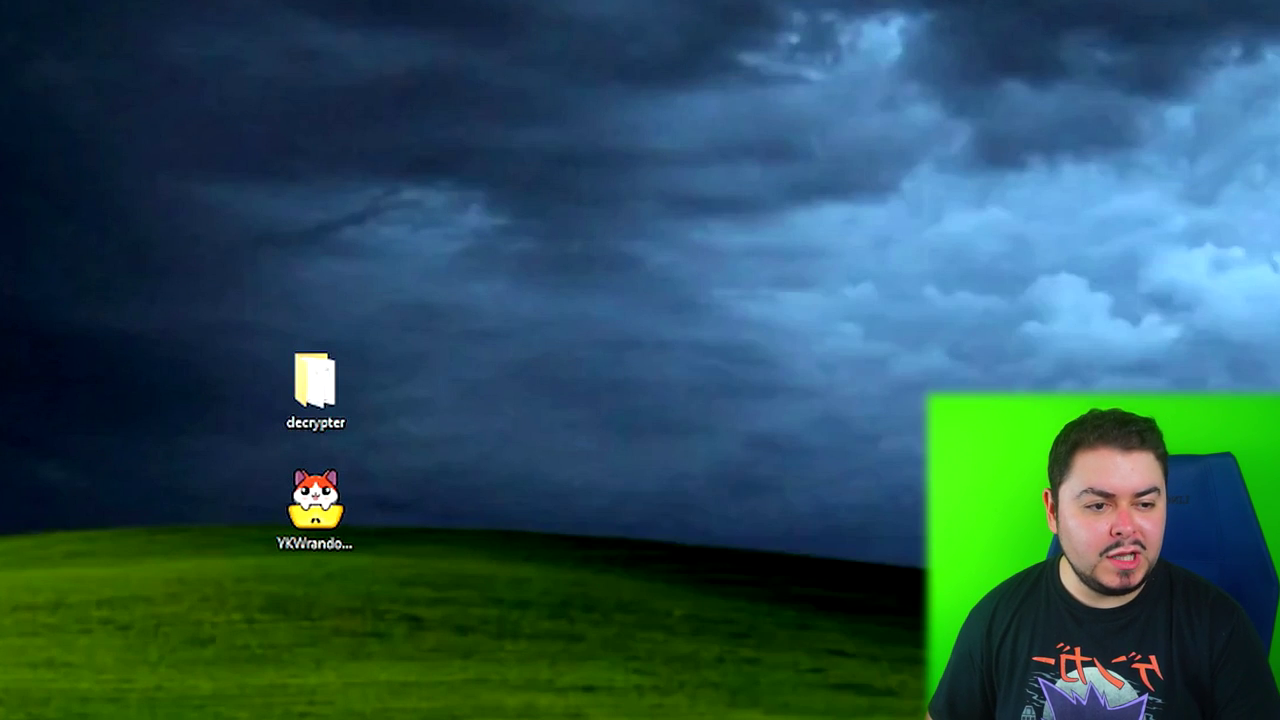
Launch YKWrandomizer and open yw2_a.fa from the ExtractedRomFS folder.
{"action": "left_click", "coordinate": [315, 508]}
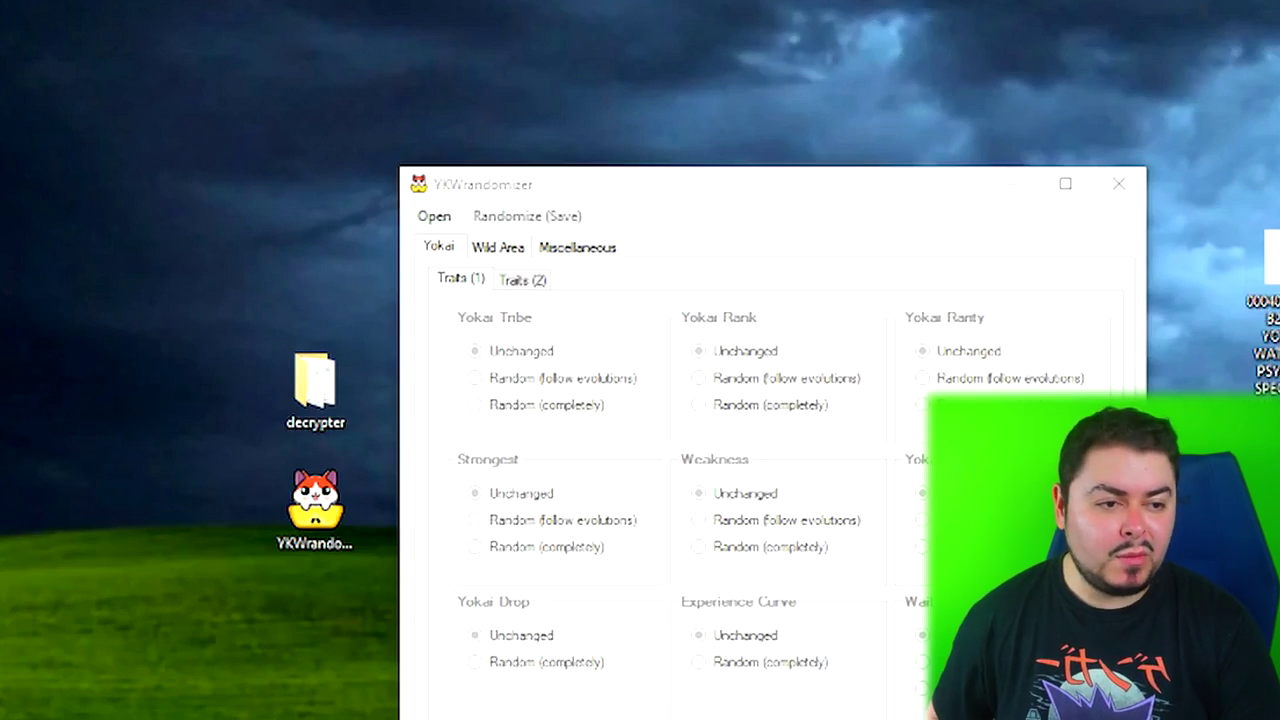
{"action": "left_click", "coordinate": [434, 216]}
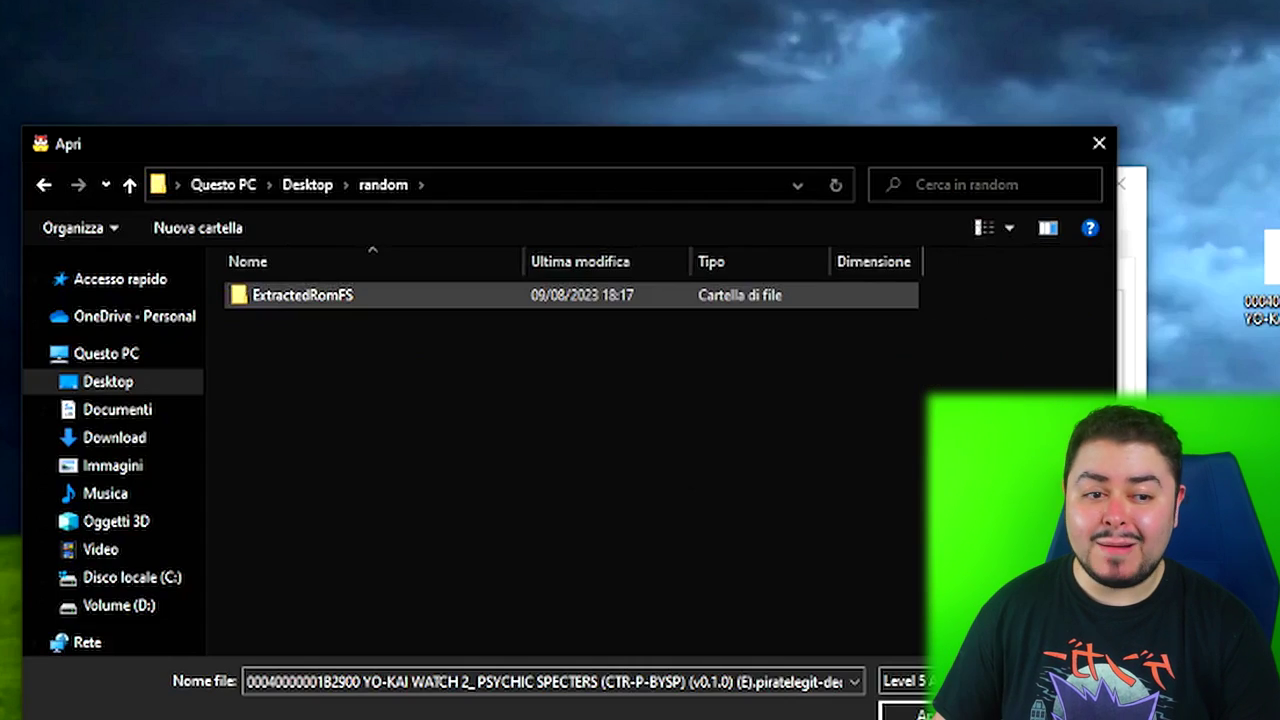
{"action": "double_click", "coordinate": [295, 297]}
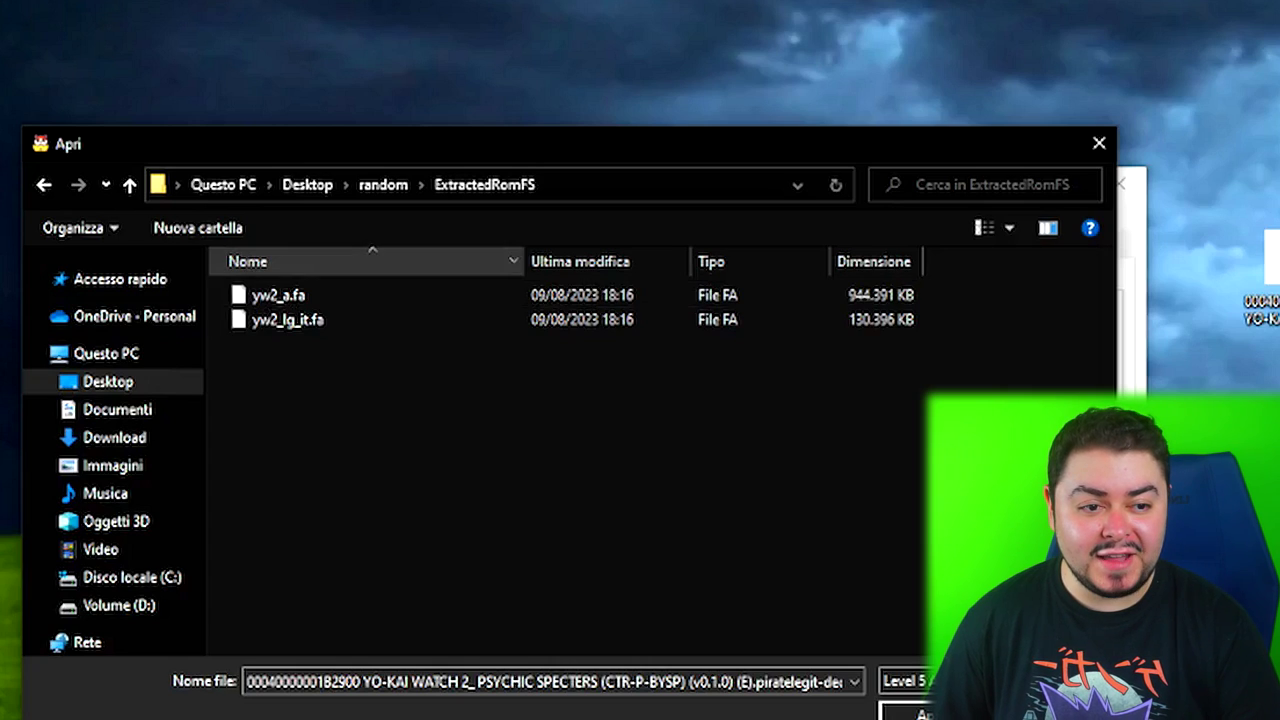
{"action": "left_click", "coordinate": [278, 295]}
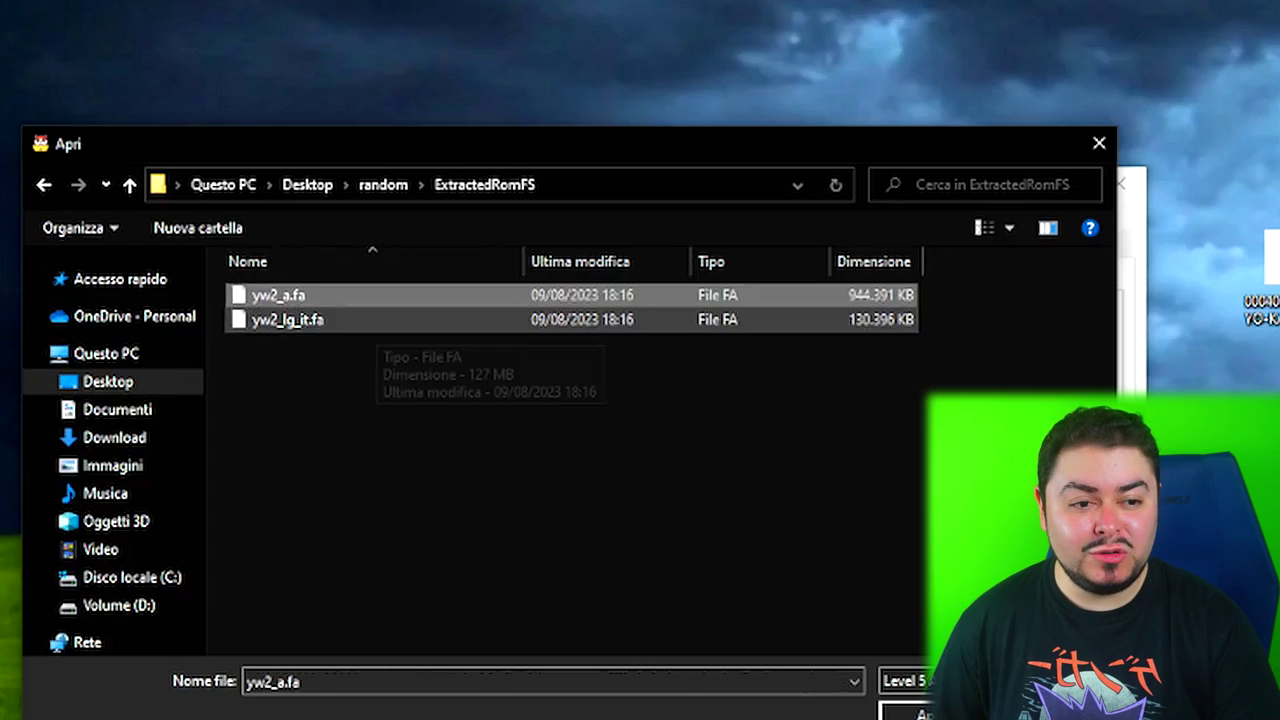
{"action": "left_click", "coordinate": [918, 712]}
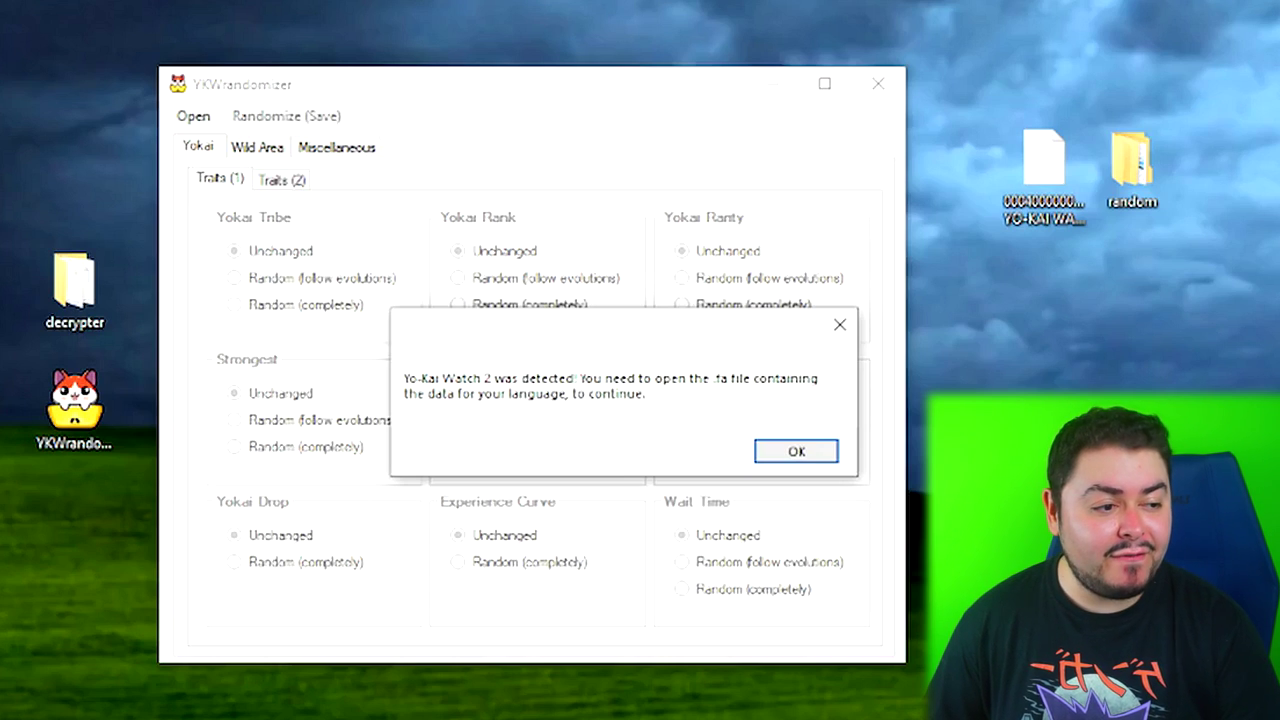
Load the Italian language file yw2_lg_it.fa into the randomizer.
{"action": "key", "text": "Return"}
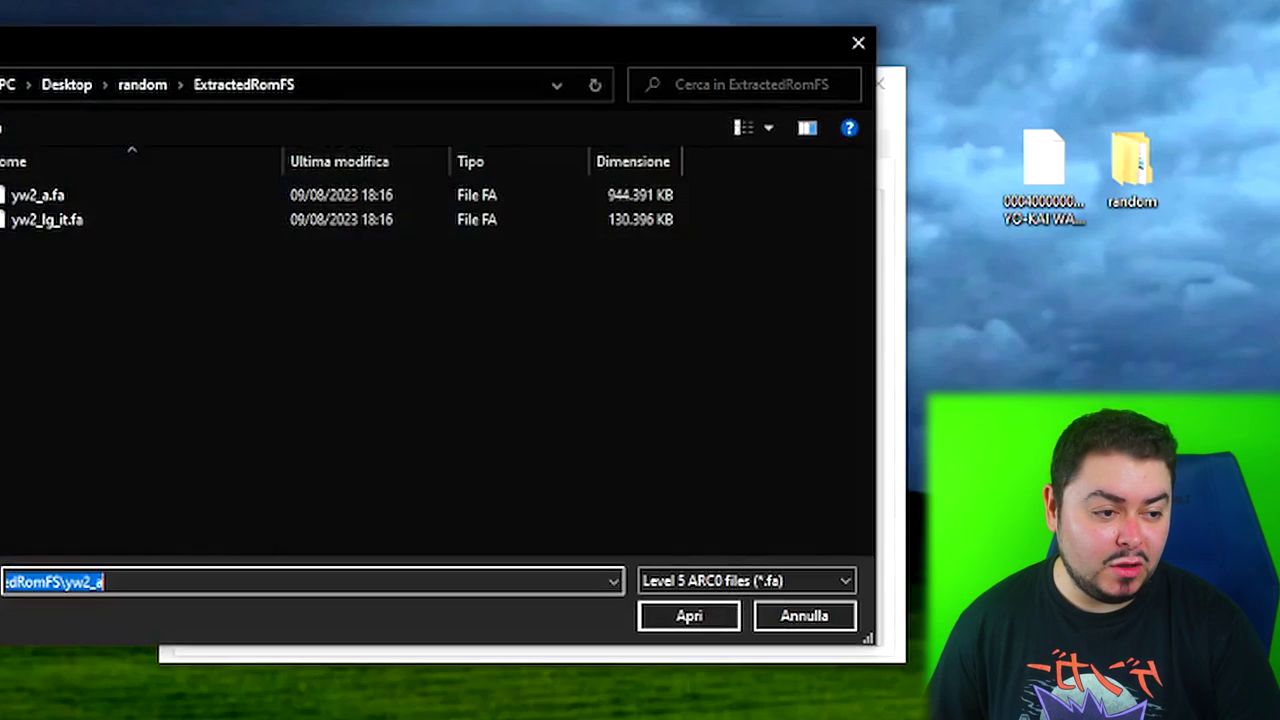
{"action": "left_click", "coordinate": [47, 219]}
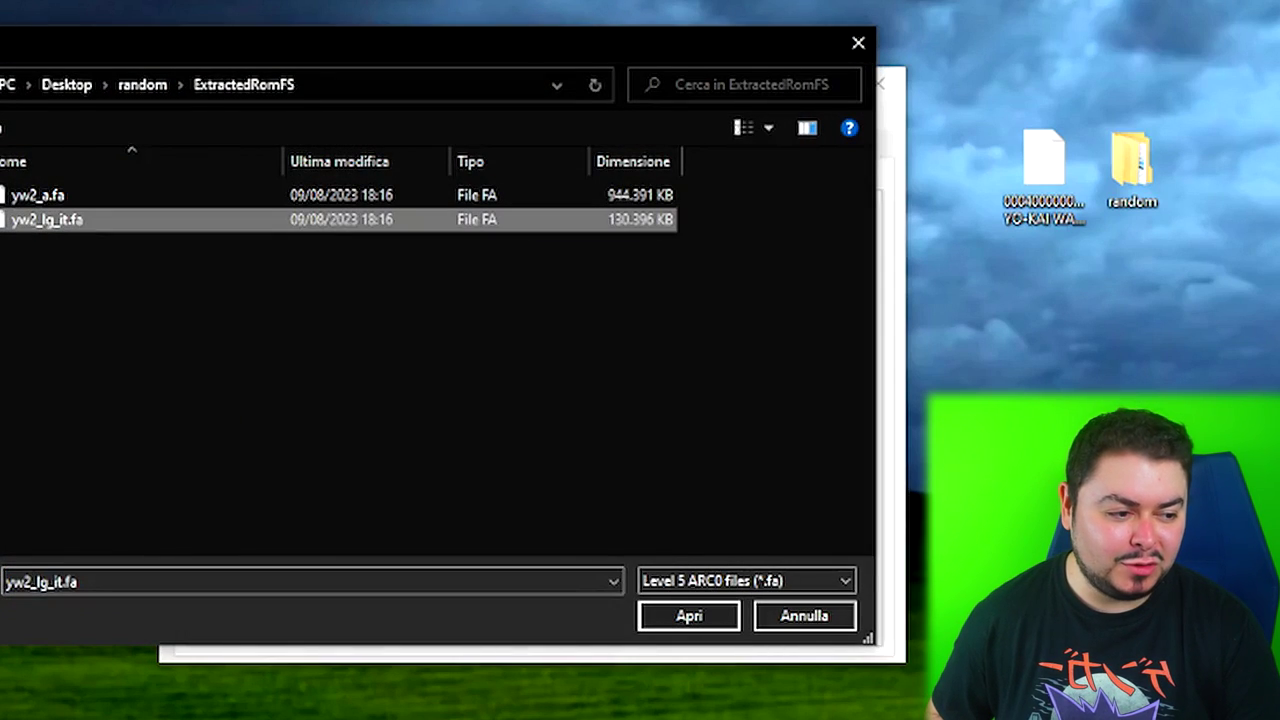
{"action": "left_click", "coordinate": [689, 615]}
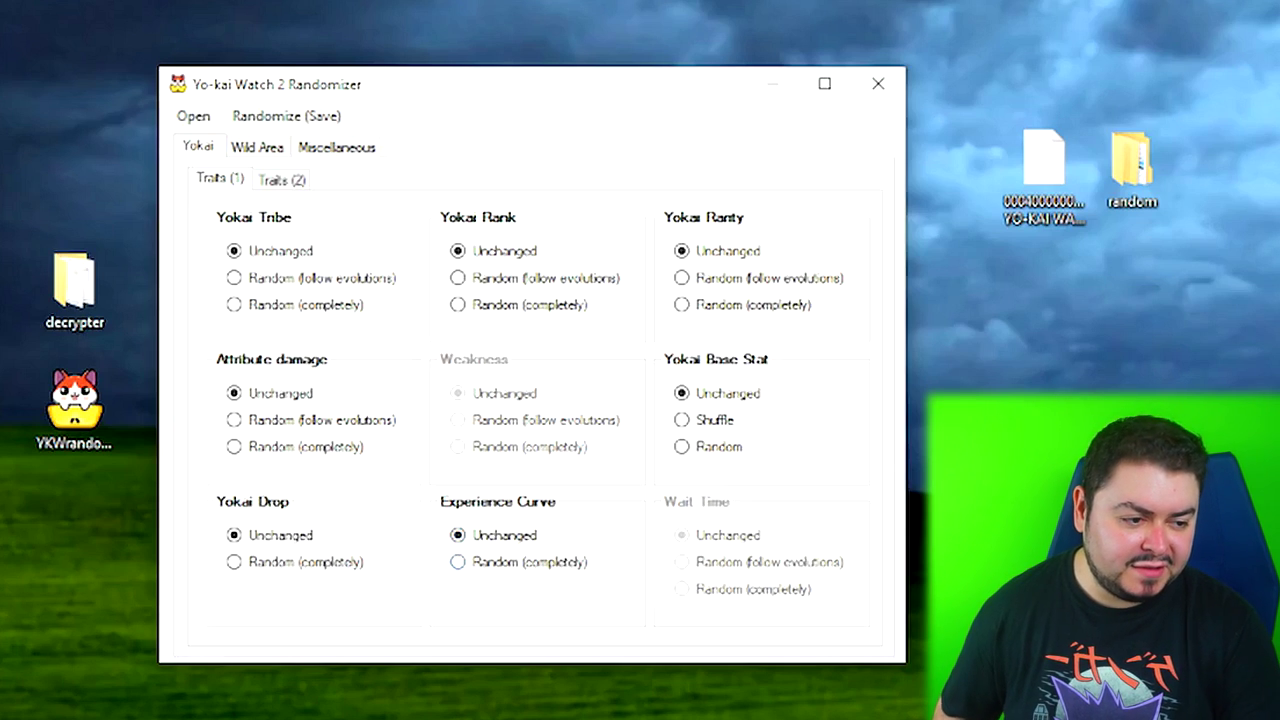
Randomize the available Yokai traits on the first traits page, setting Experience Curve to Random (completely).
{"action": "left_click", "coordinate": [458, 562]}
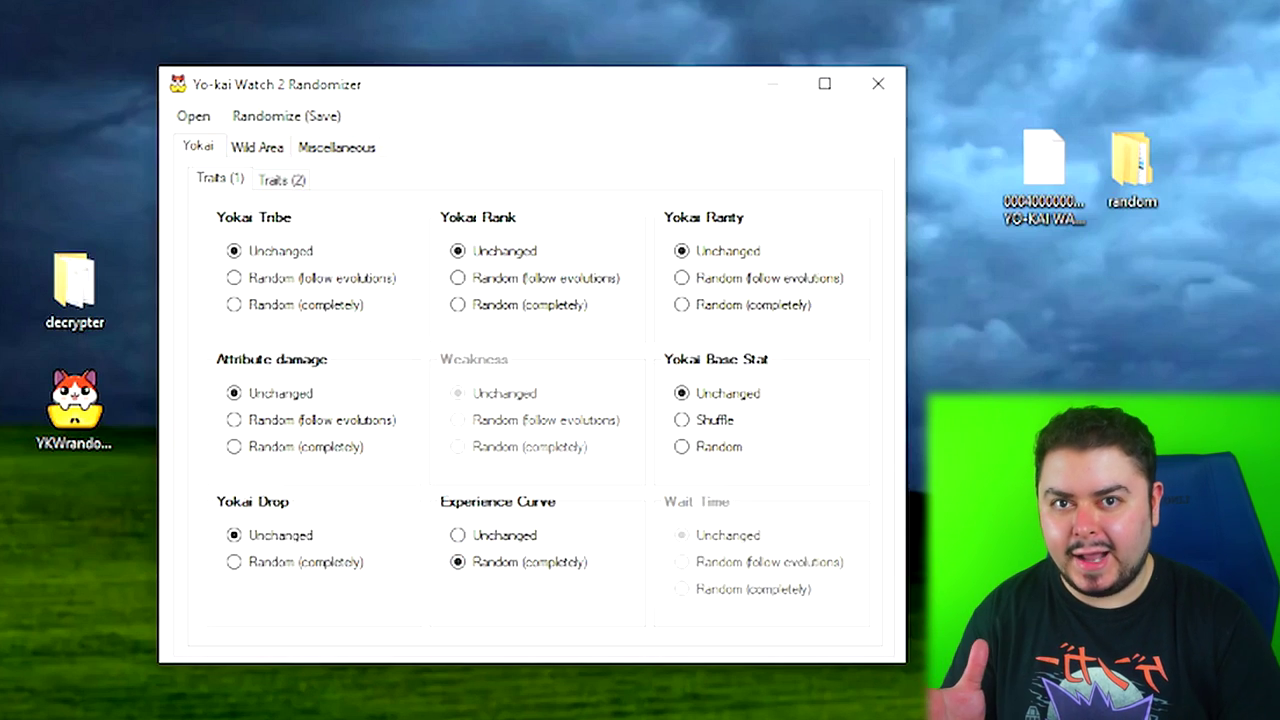
{"action": "left_click", "coordinate": [257, 147]}
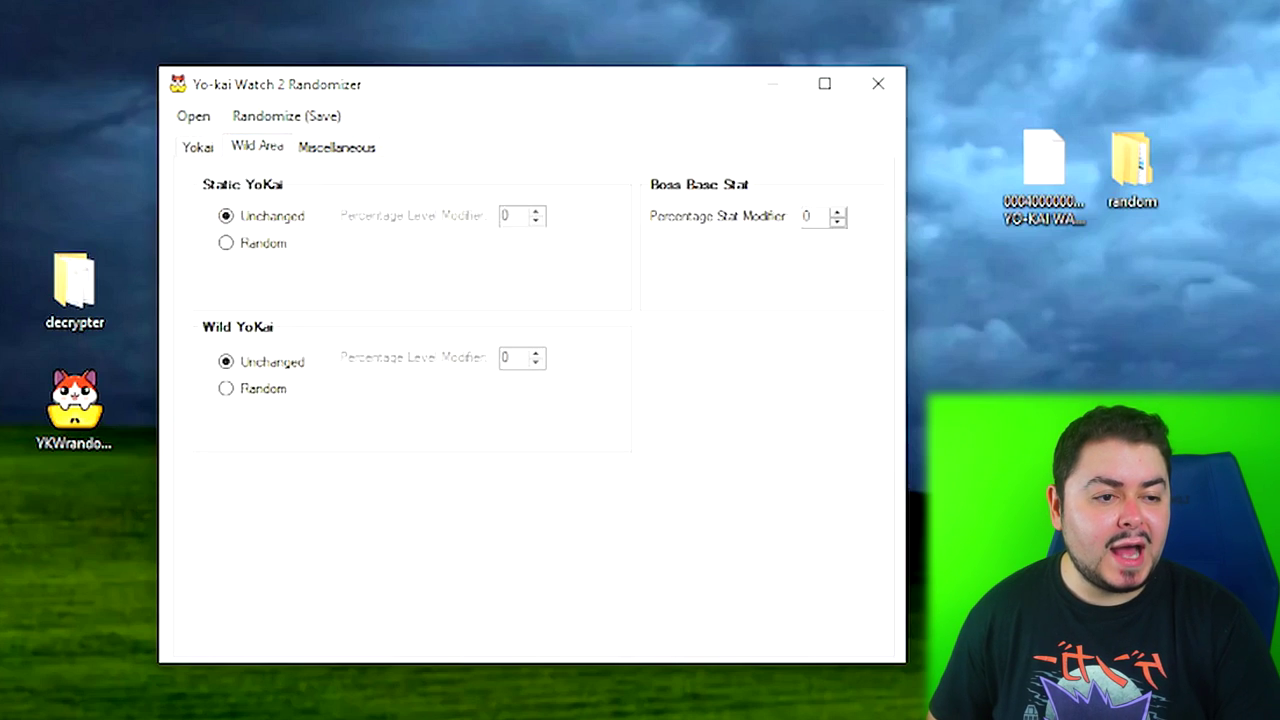
{"action": "left_click", "coordinate": [198, 147]}
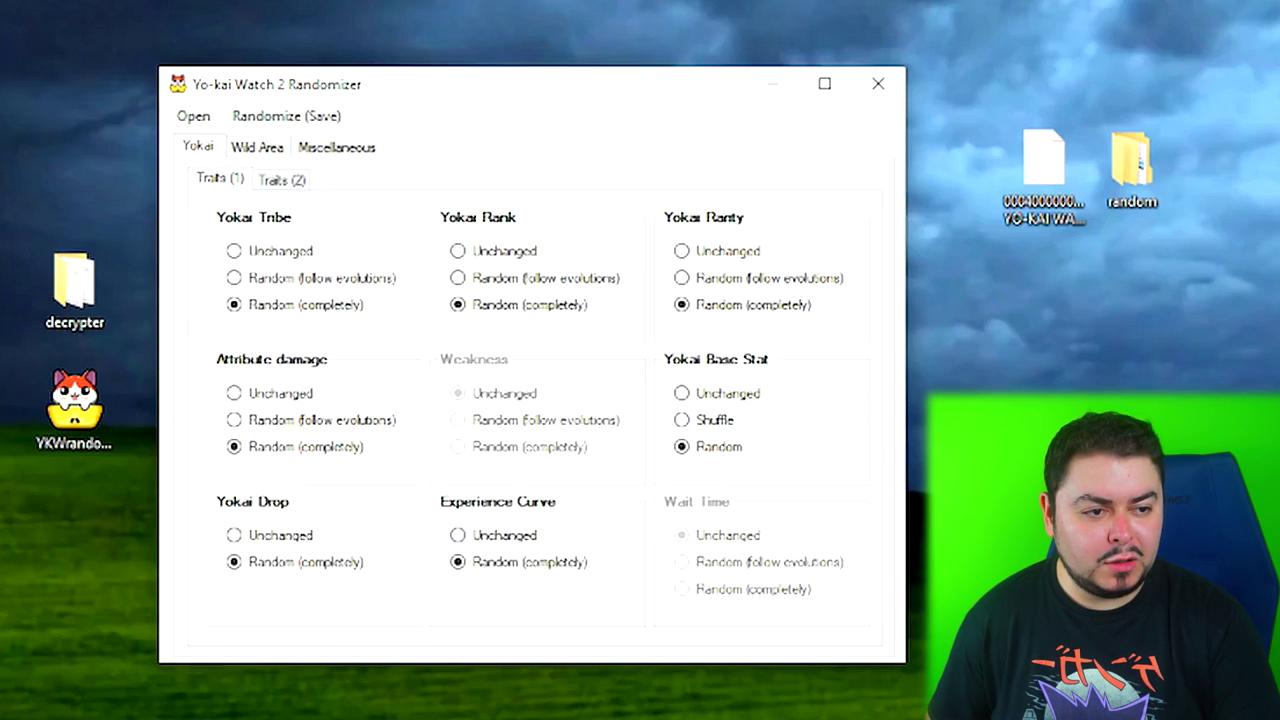
Set both Static YoKai and Wild YoKai to Random in the wild area options.
{"action": "left_click", "coordinate": [257, 147]}
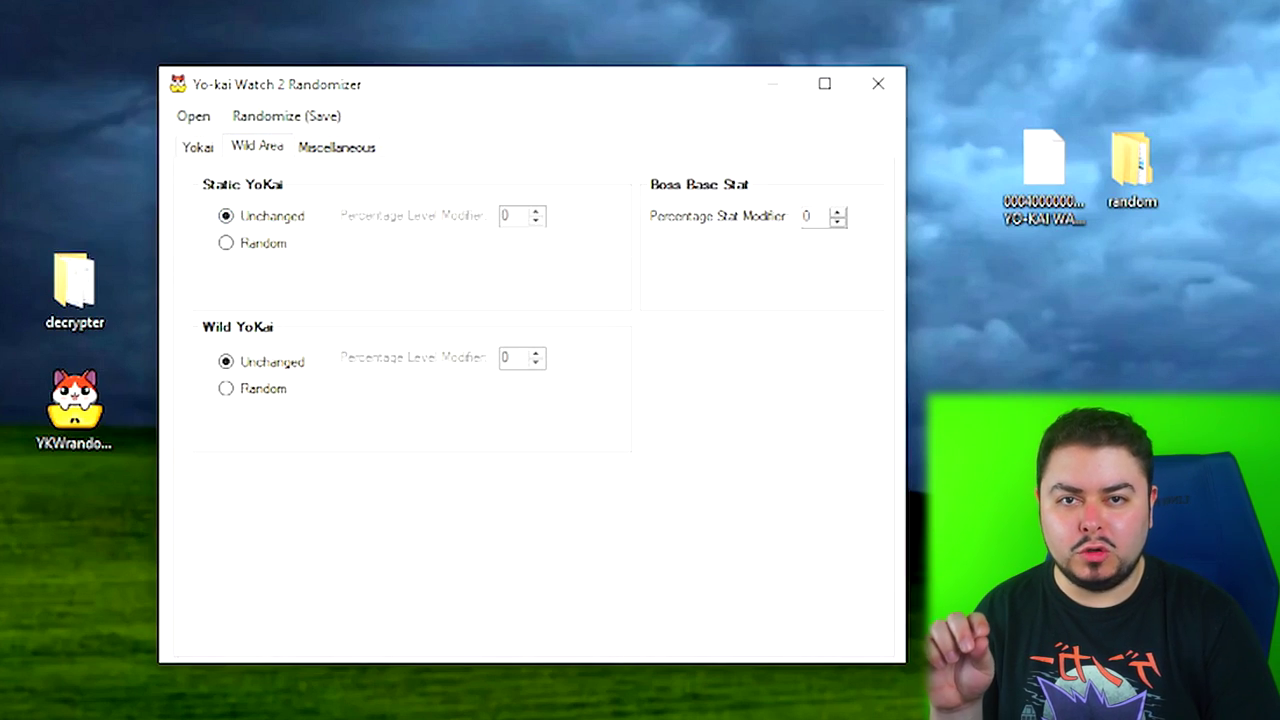
{"action": "left_click", "coordinate": [226, 243]}
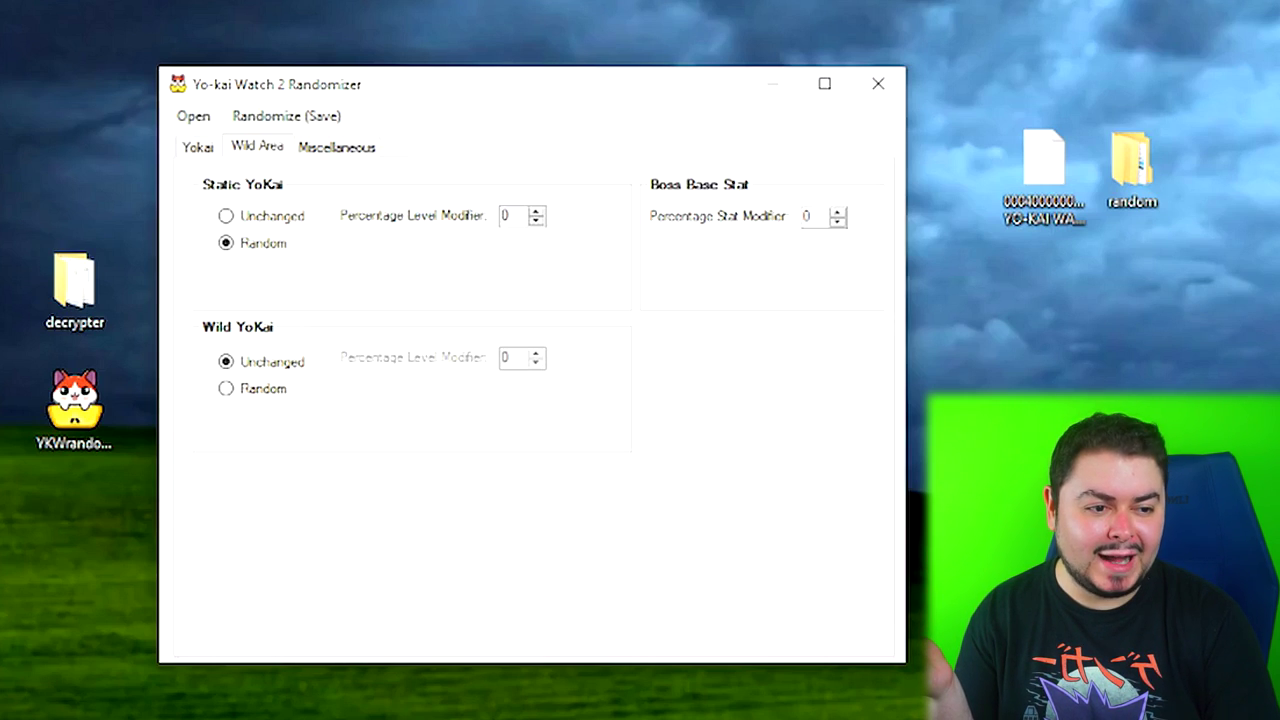
{"action": "left_click", "coordinate": [226, 388]}
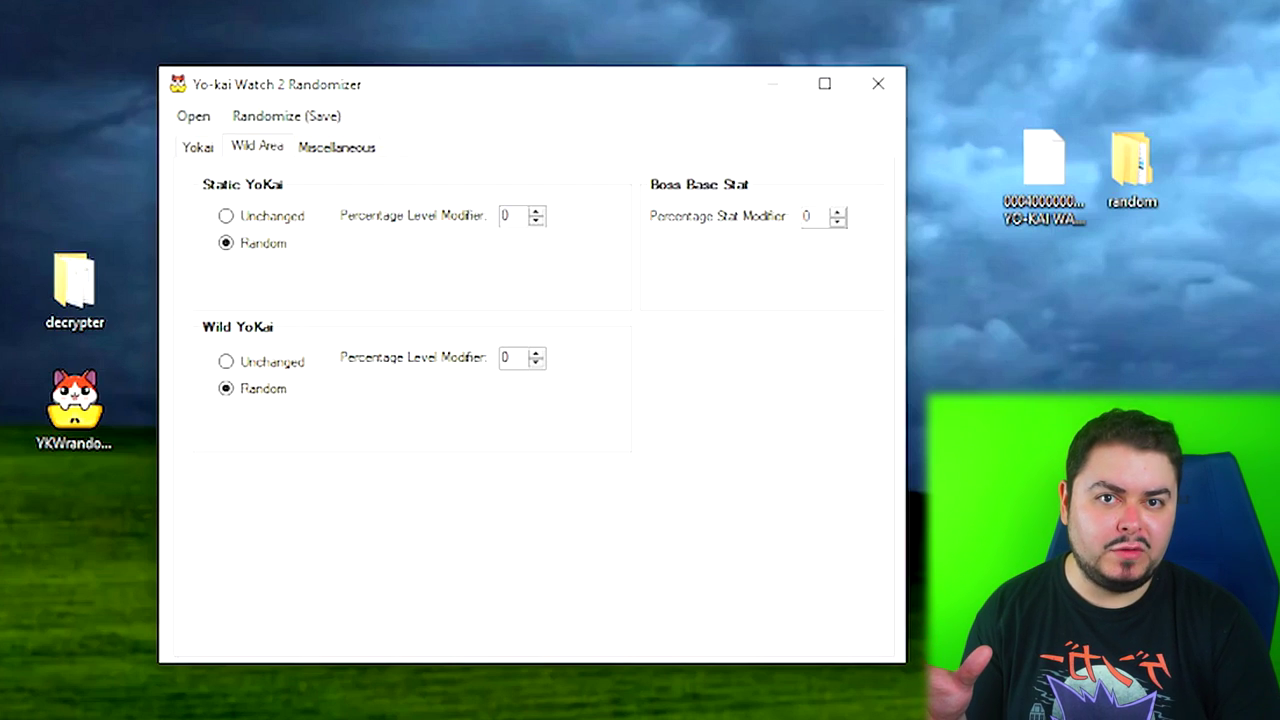
Set Legendary Yo-Kai to Random in the miscellaneous options, enabling Lock Legendary and Randomize Requirment.
{"action": "left_click", "coordinate": [336, 147]}
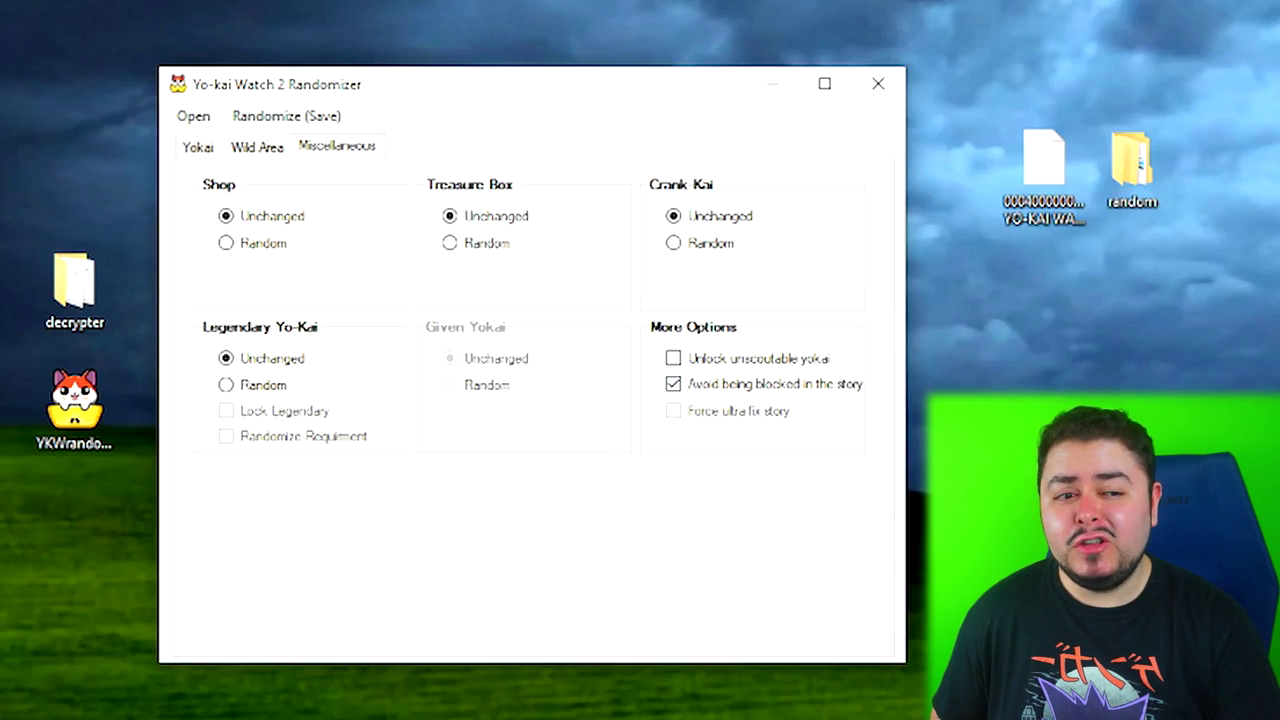
{"action": "left_click", "coordinate": [226, 384]}
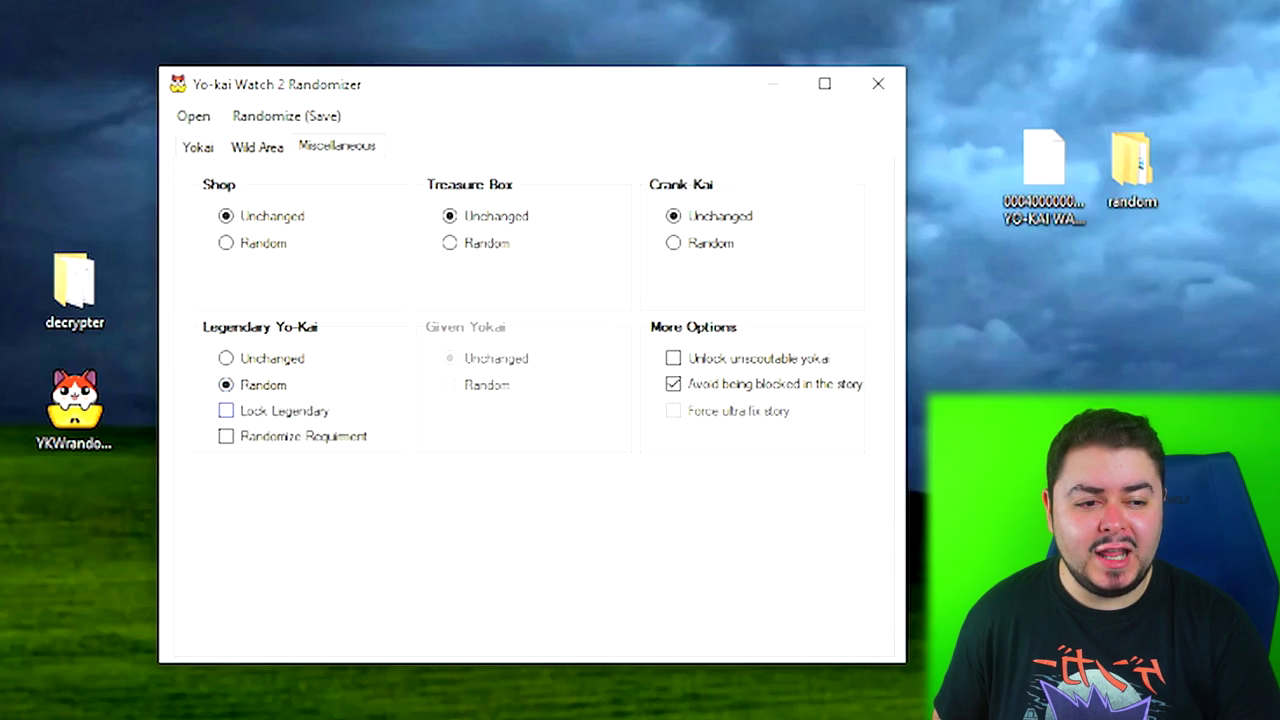
{"action": "left_click", "coordinate": [226, 410]}
{"action": "left_click", "coordinate": [226, 436]}
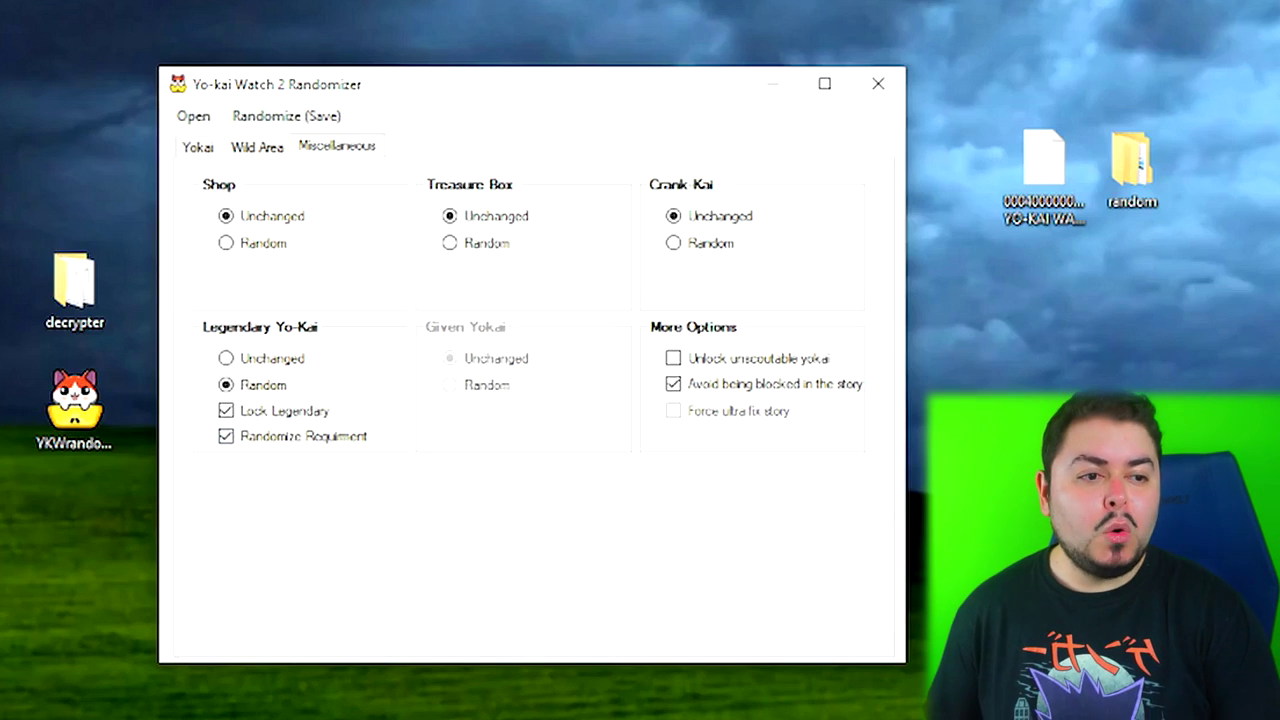
Randomize the game and save the result over yw2_a.fa in the ExtractedRomFS folder.
{"action": "left_click", "coordinate": [286, 116]}
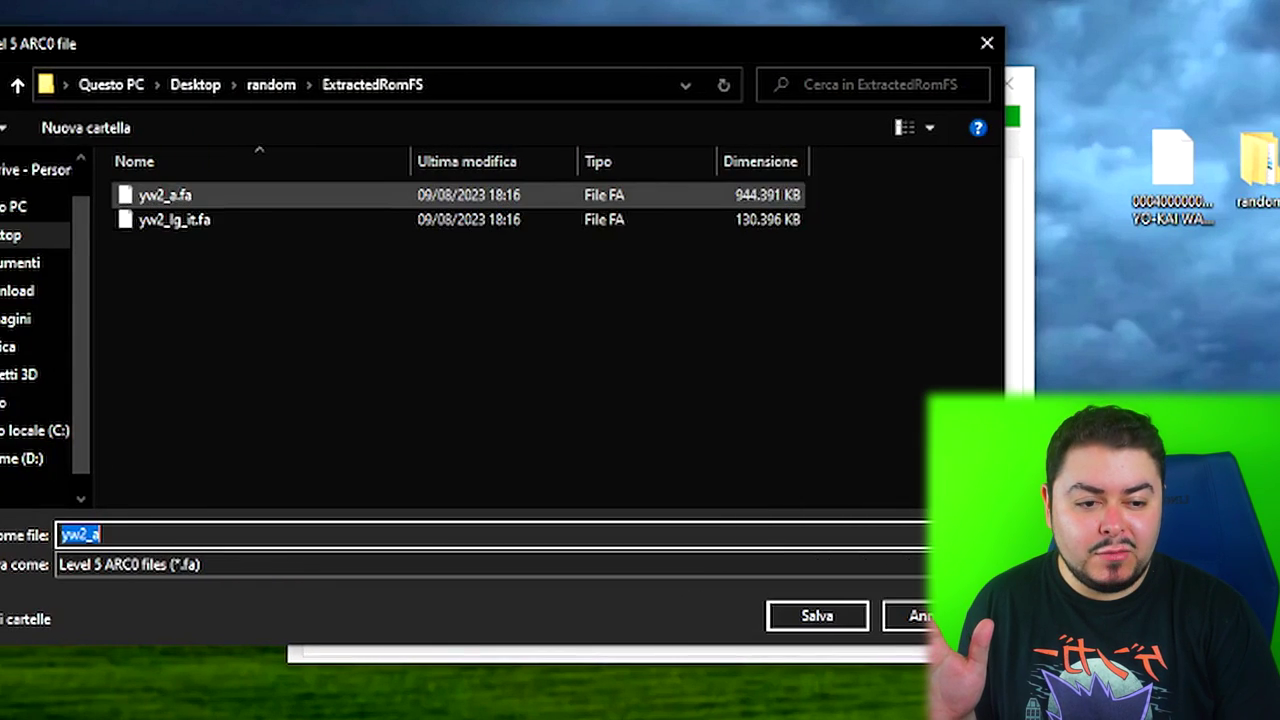
{"action": "left_click", "coordinate": [165, 195]}
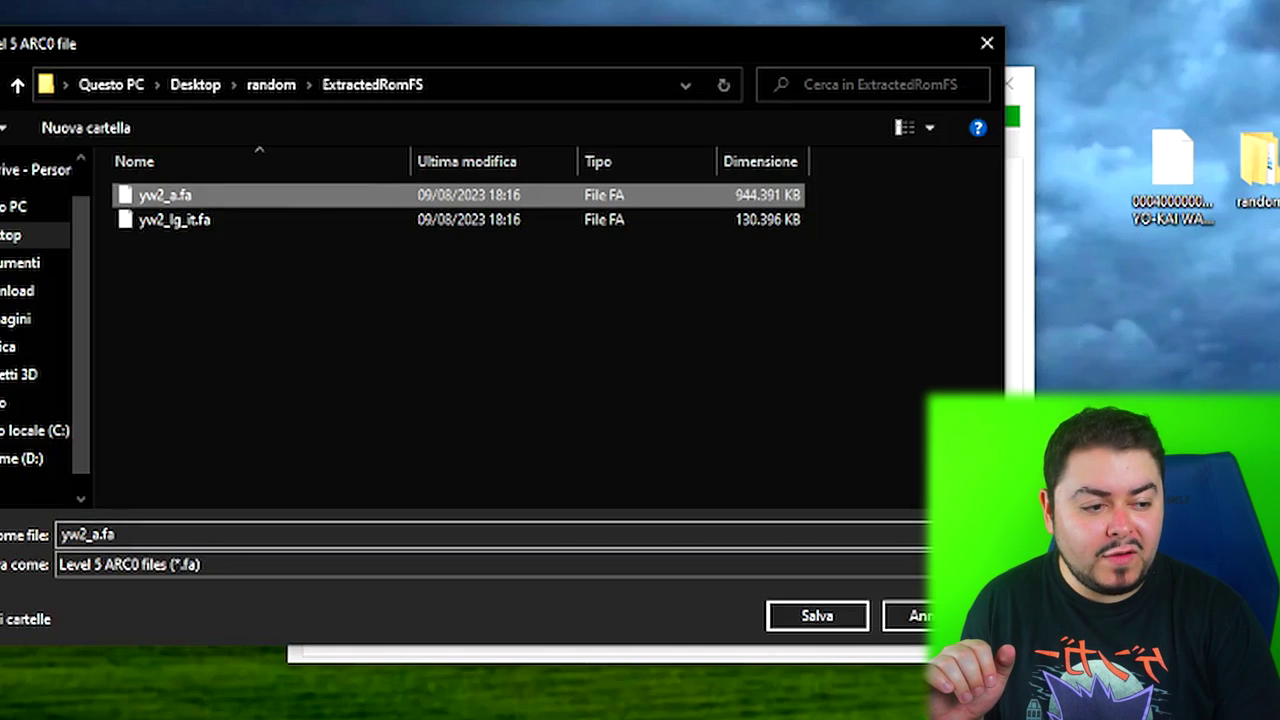
{"action": "left_click", "coordinate": [817, 615]}
{"action": "left_click", "coordinate": [804, 371]}
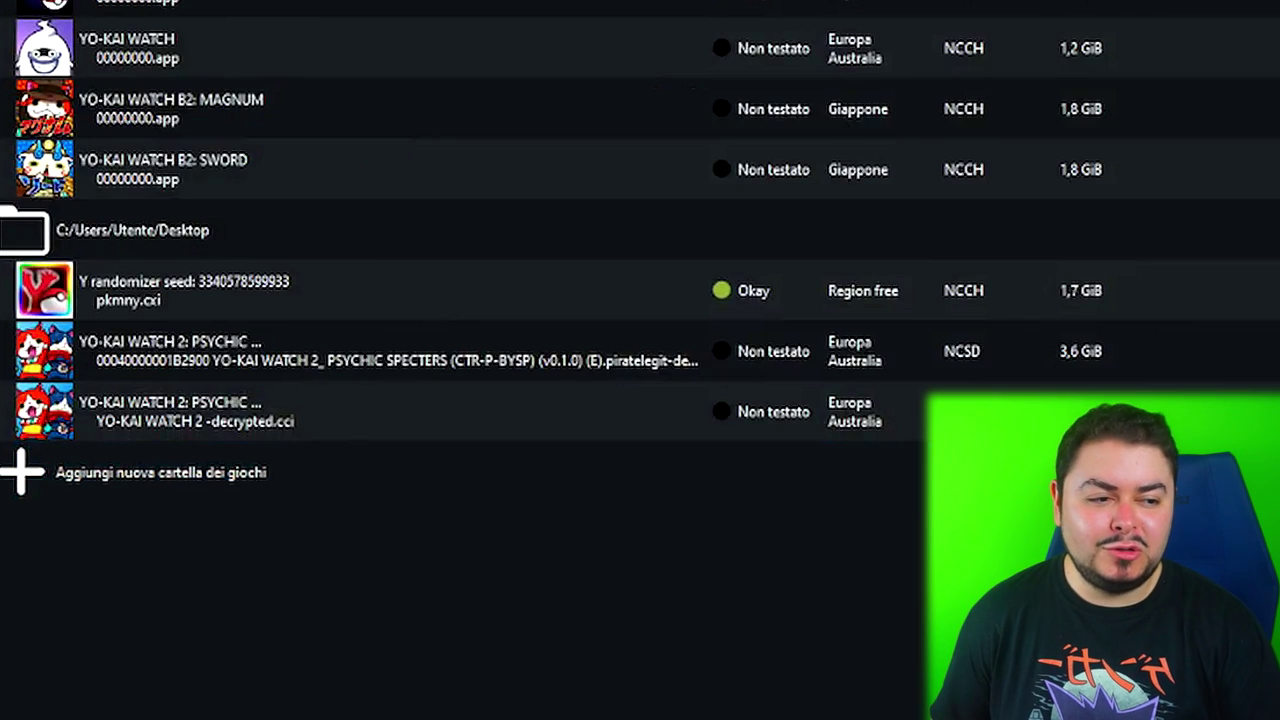
In Citra, open the mods folder of the piratelegit copy of Yo-Kai Watch 2: Psychic Specters and enter its romfs subfolder.
{"action": "left_click", "coordinate": [400, 351]}
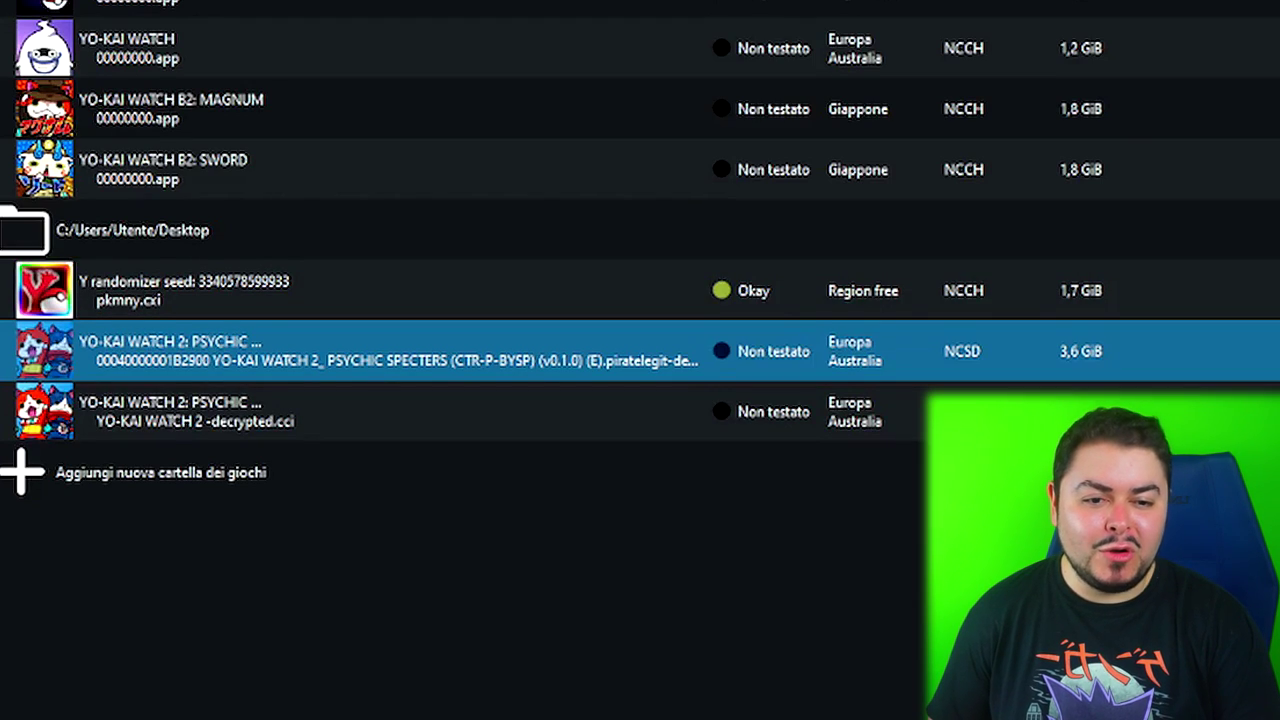
{"action": "right_click", "coordinate": [391, 343]}
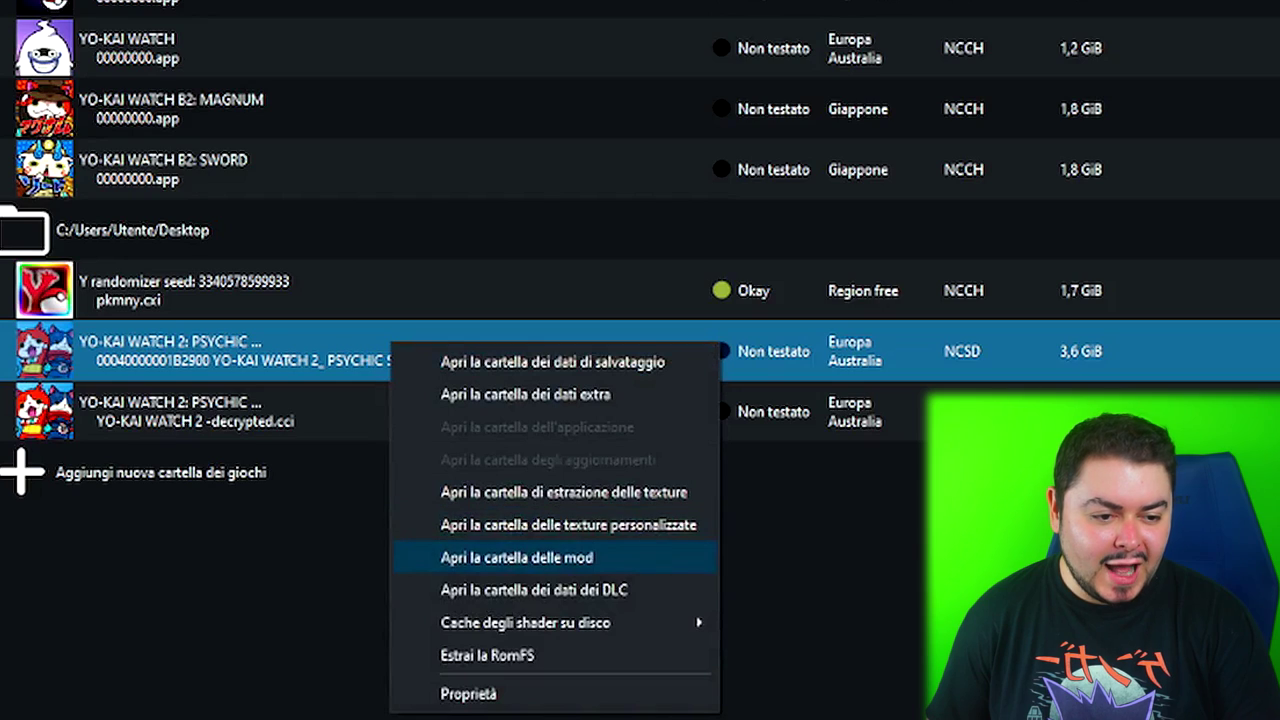
{"action": "left_click", "coordinate": [517, 557]}
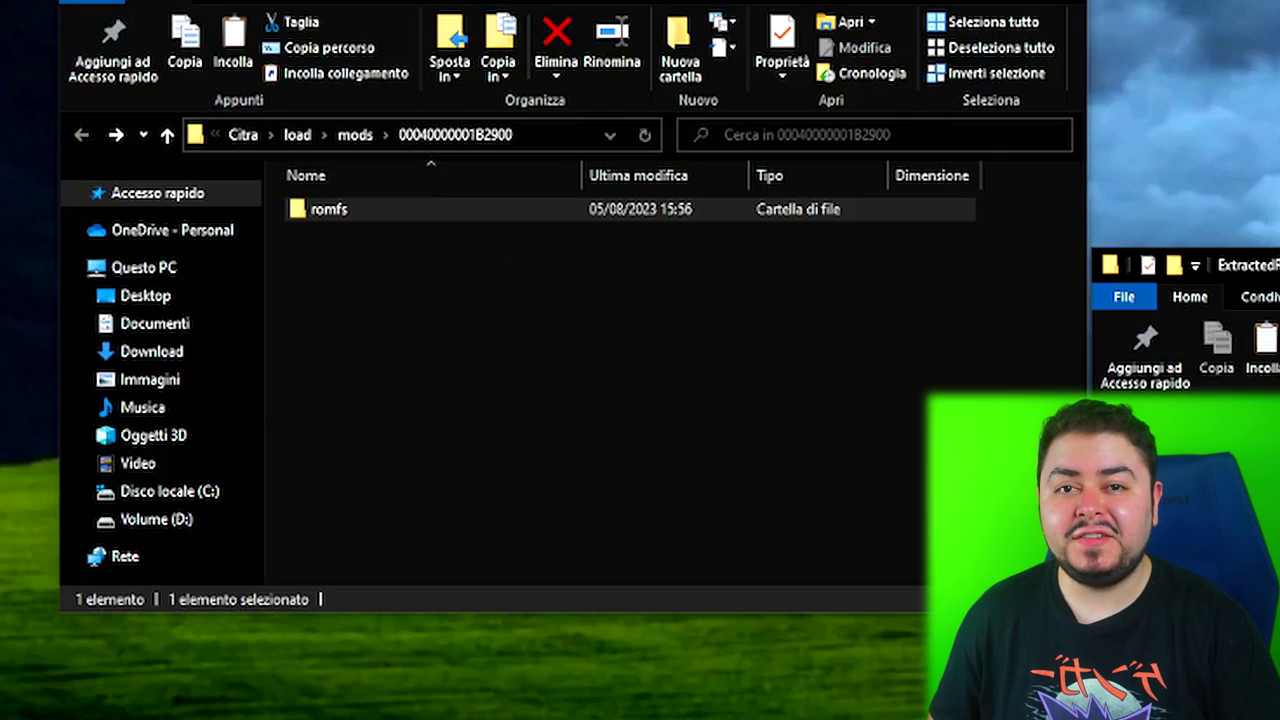
{"action": "left_click", "coordinate": [328, 209]}
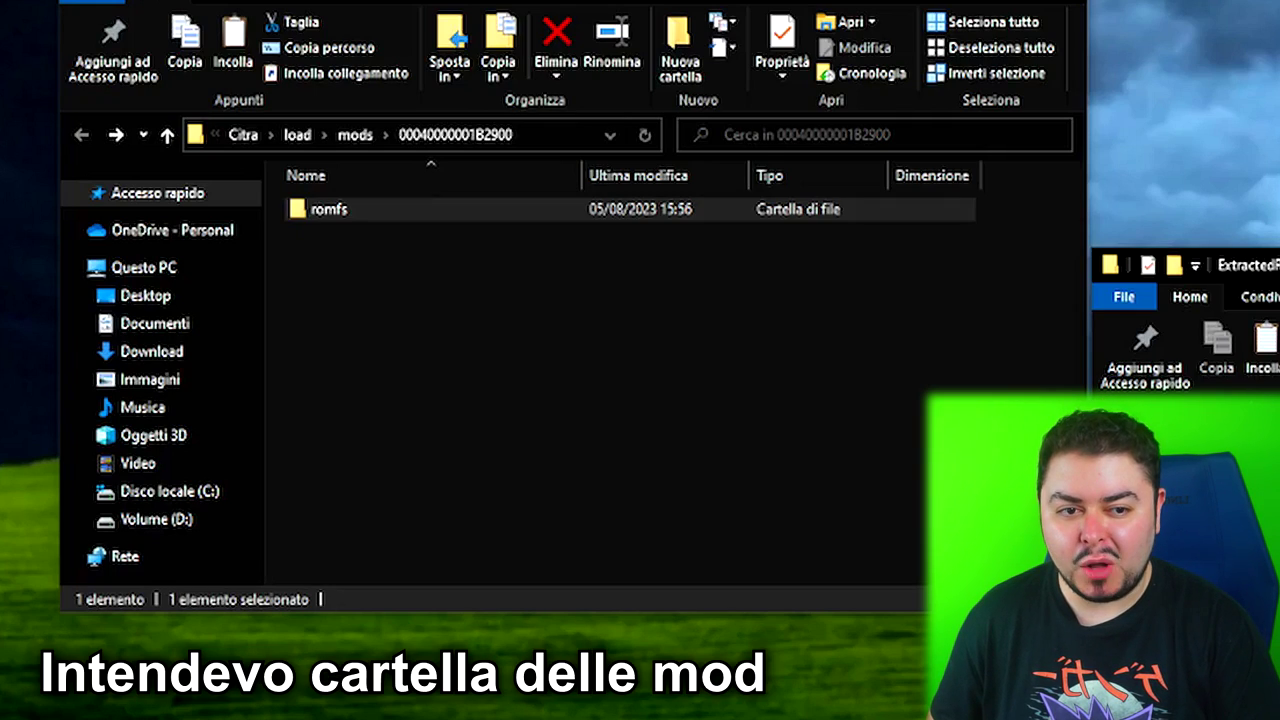
{"action": "double_click", "coordinate": [328, 209]}
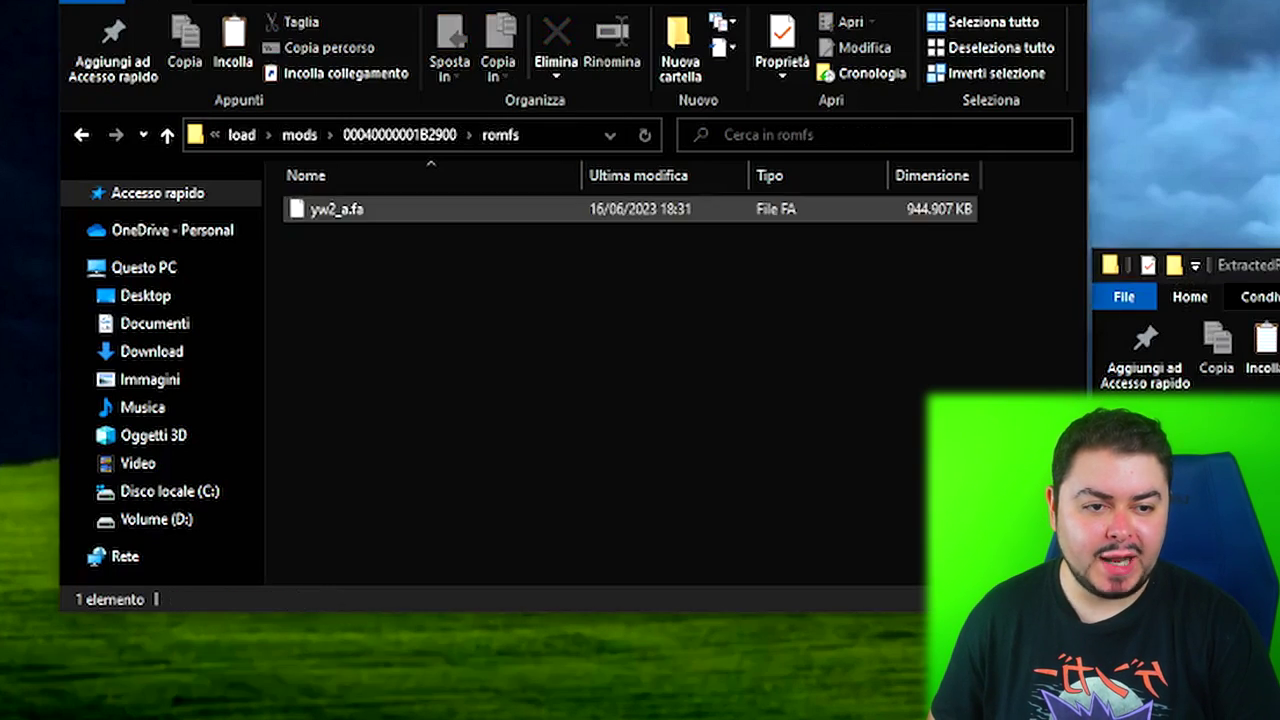
Move yw2_a.fa and yw2_lg_it.fa from ExtractedRomFS into the romfs folder, replacing the existing yw2_a.fa.
{"action": "left_click_drag", "start_coordinate": [960, 460], "coordinate": [835, 420]}
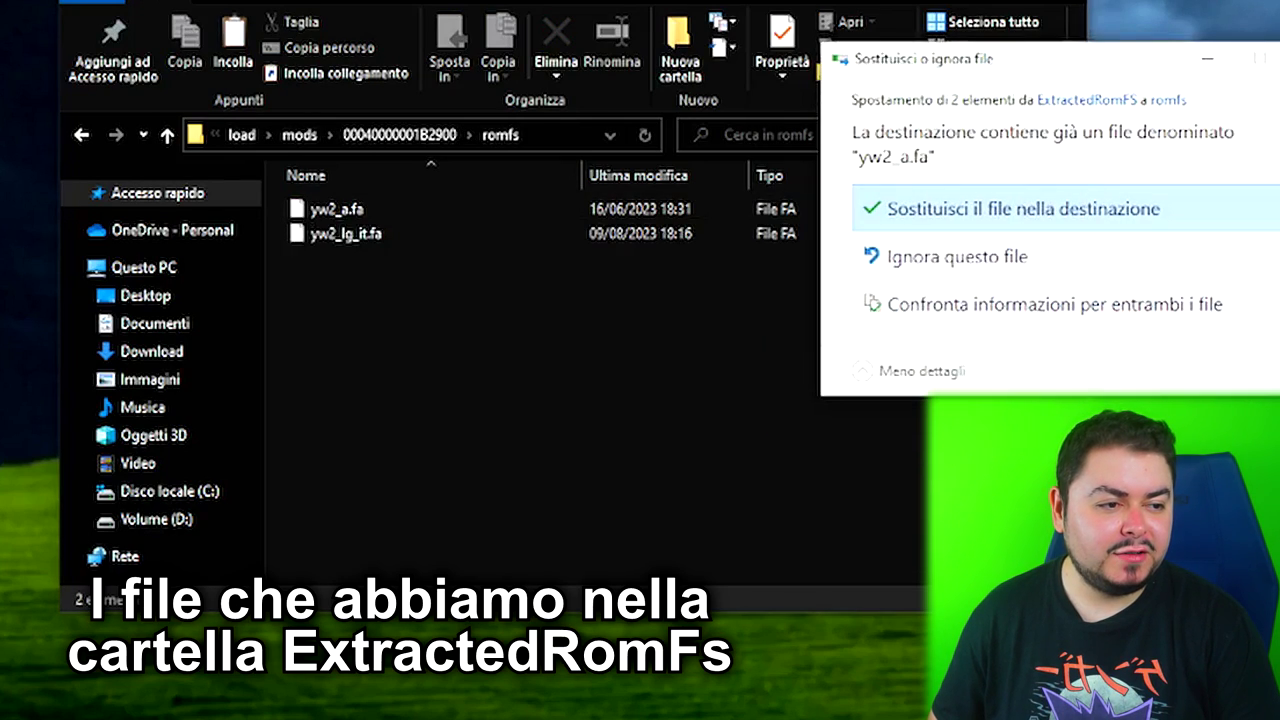
{"action": "left_click", "coordinate": [1010, 208]}
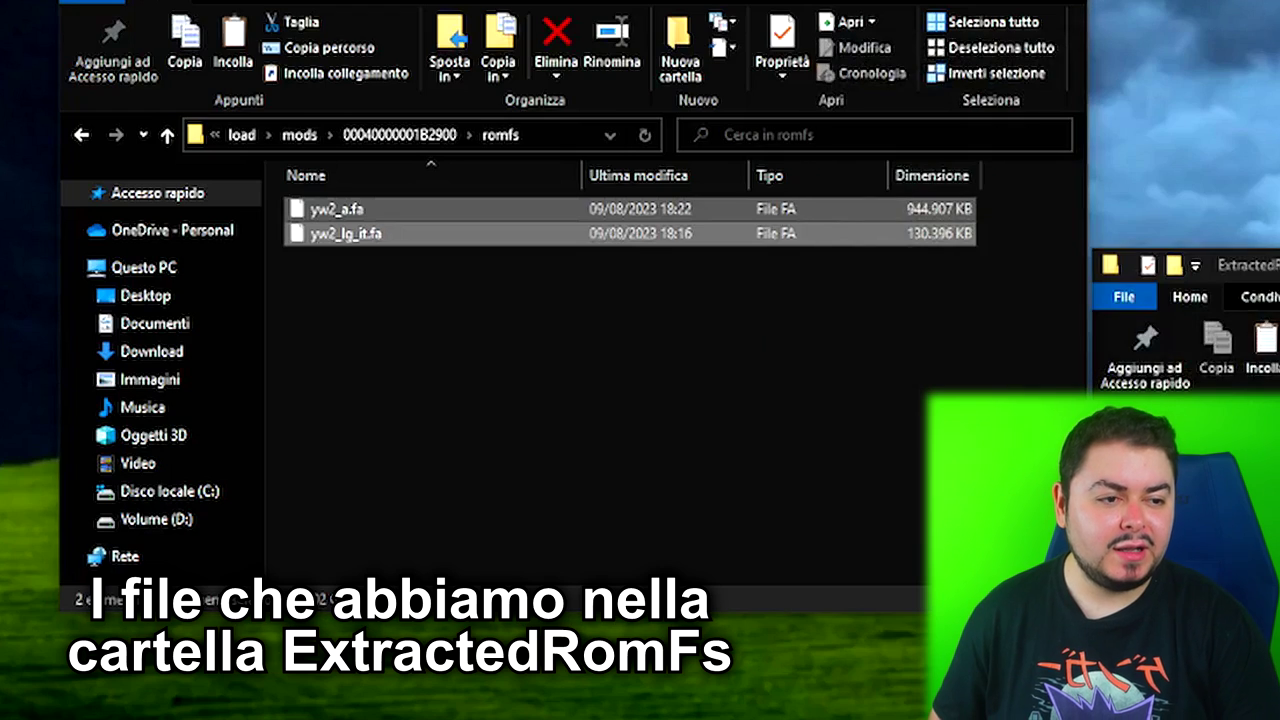
{"action": "left_click", "coordinate": [600, 380]}
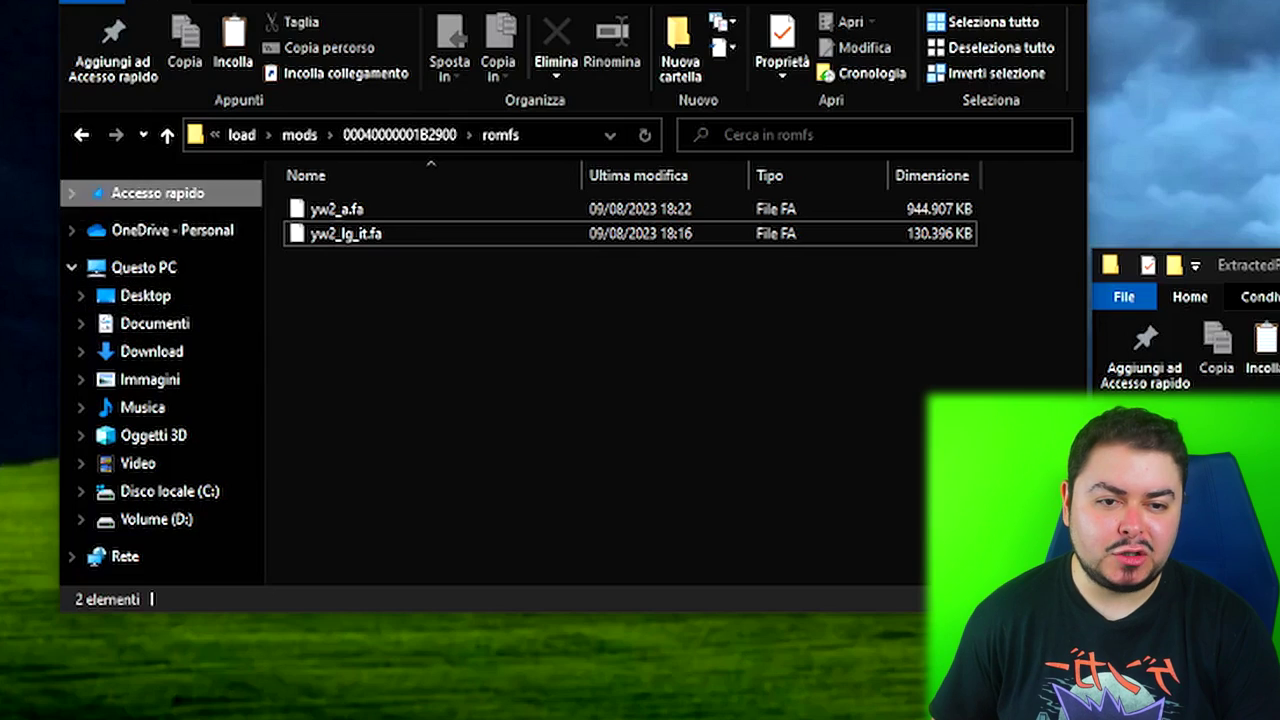
Return to the game's mods folder, try the name romfs2 for the romfs folder, and restore the name romfs.
{"action": "key", "text": "alt+Left"}
{"action": "right_click", "coordinate": [349, 208]}
{"action": "key", "text": "m"}
{"action": "left_click", "coordinate": [349, 208]}
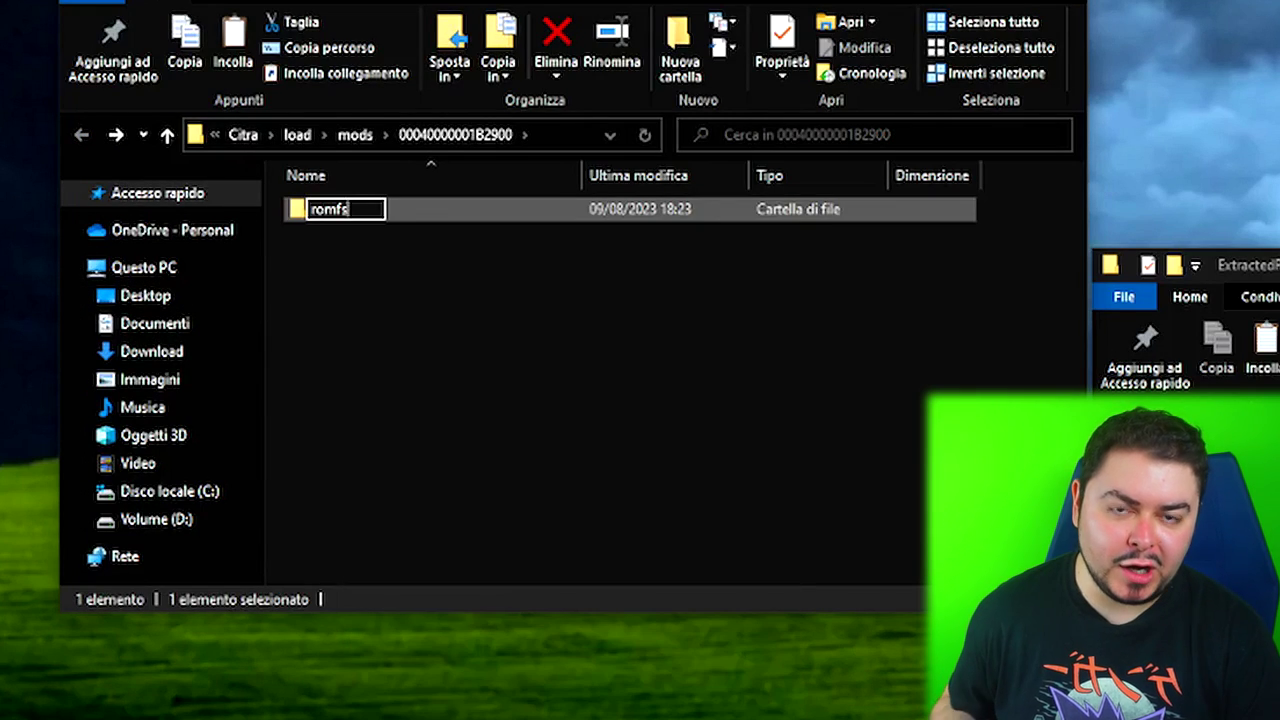
{"action": "type", "text": "2"}
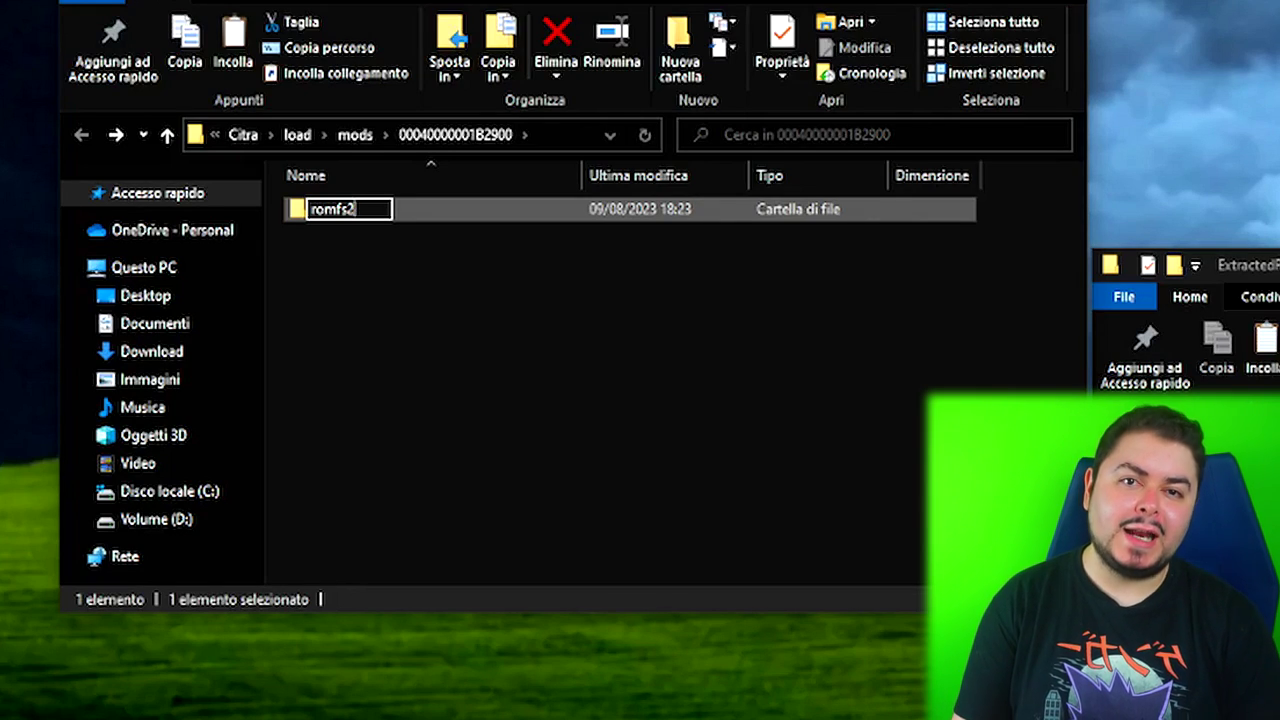
{"action": "key", "text": "BackSpace"}
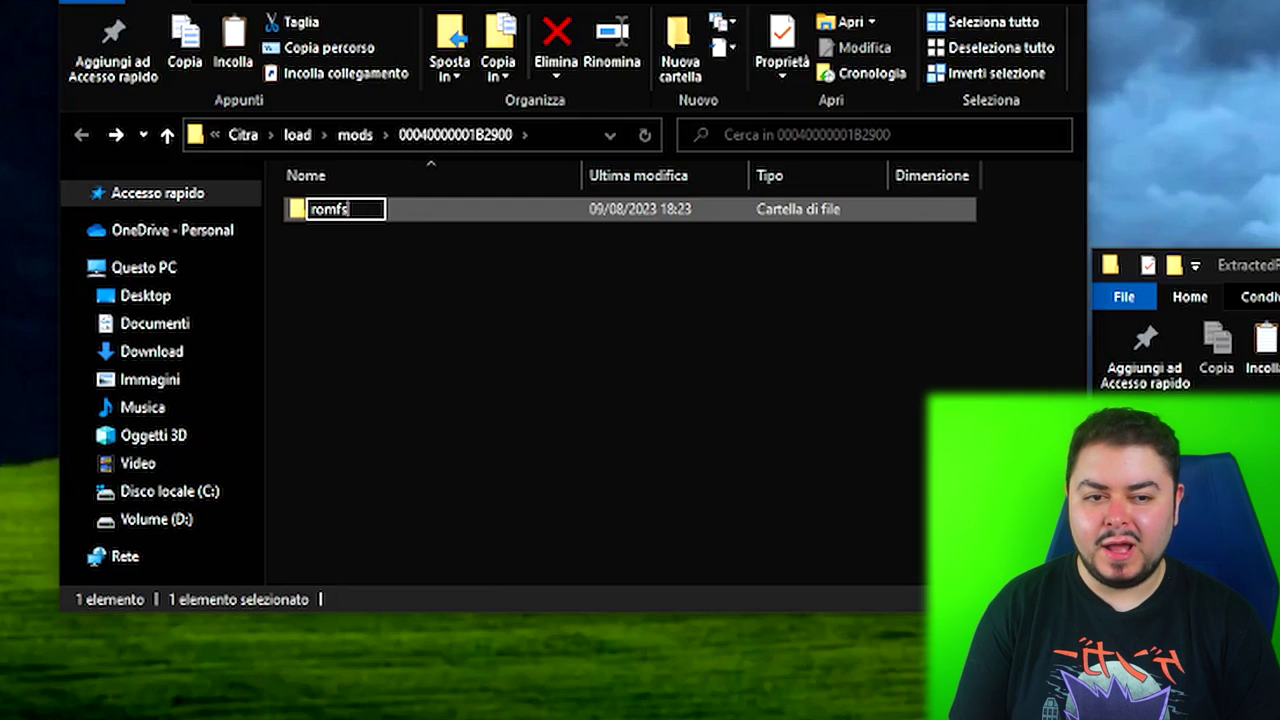
{"action": "key", "text": "Return"}
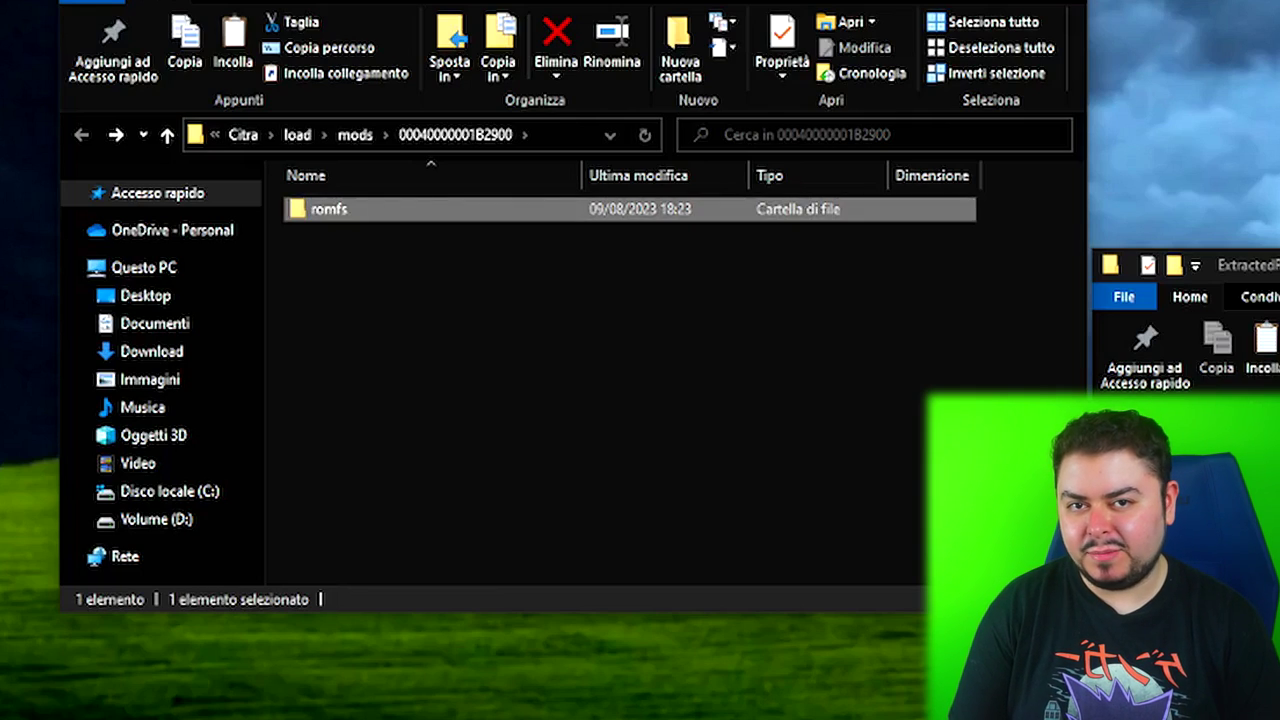